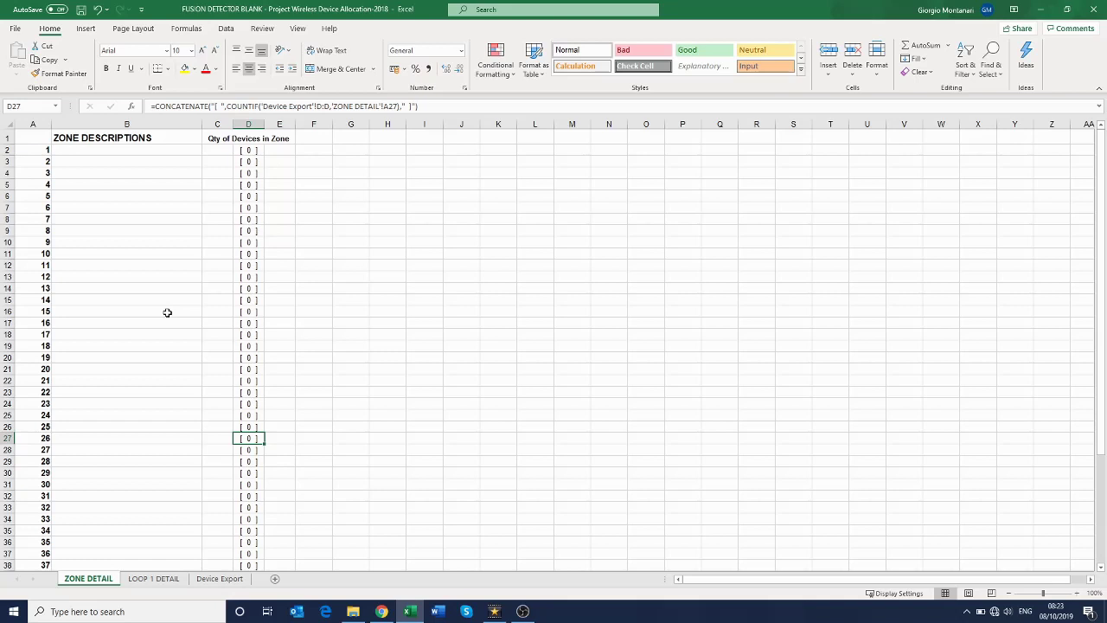
Step: Enter the zone descriptions Ground Floor, First Floor and Second Floor for zones 1, 2 and 3
click(97, 151)
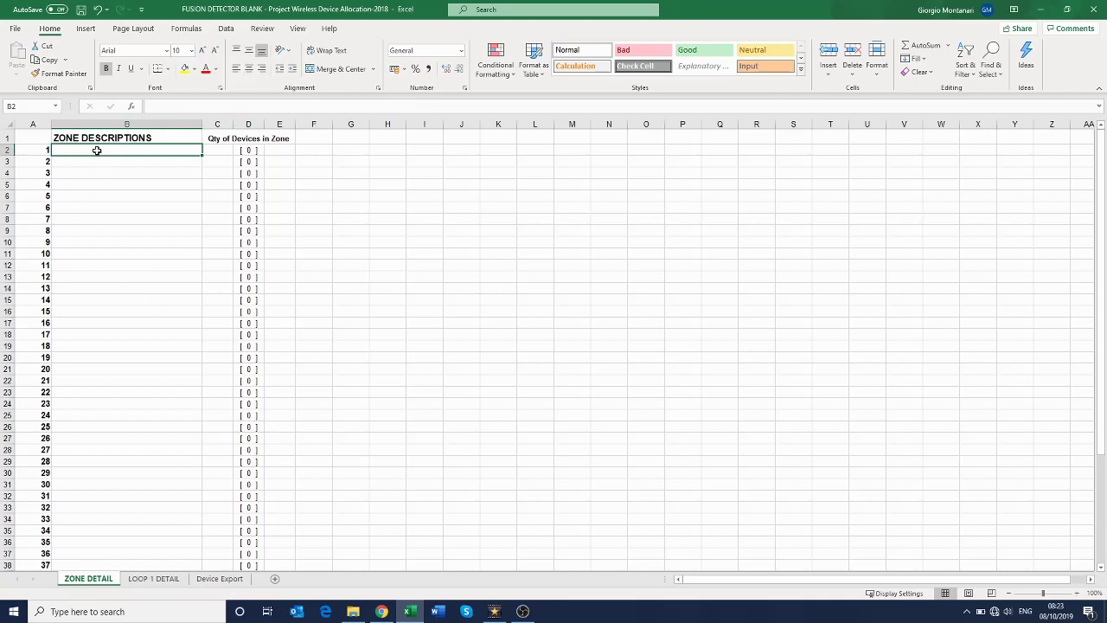
text(Ground Floor)
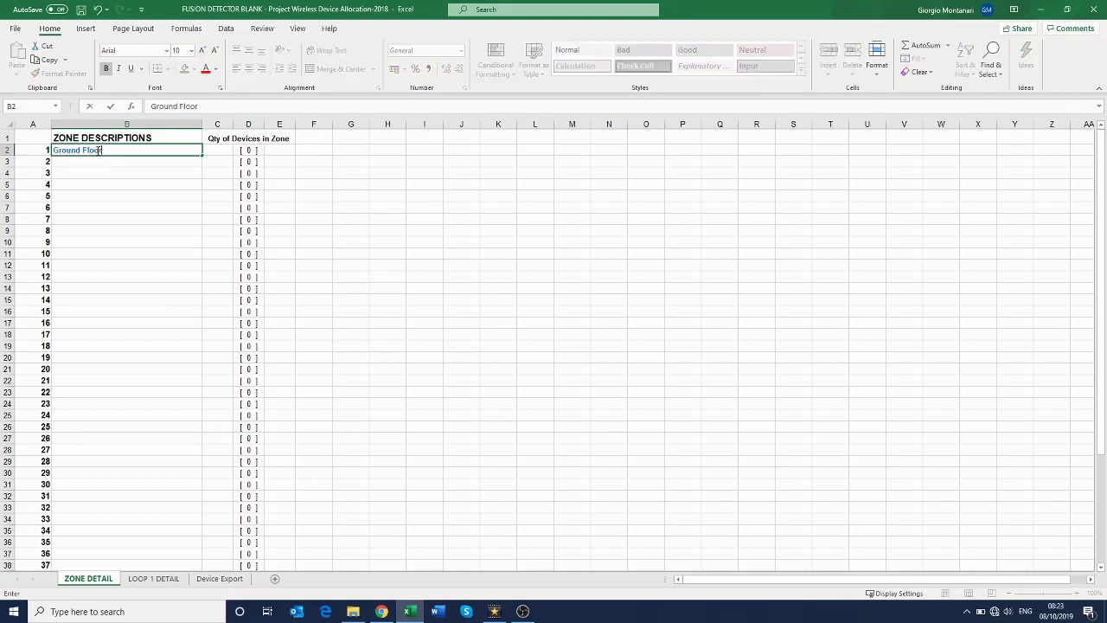
key(Return)
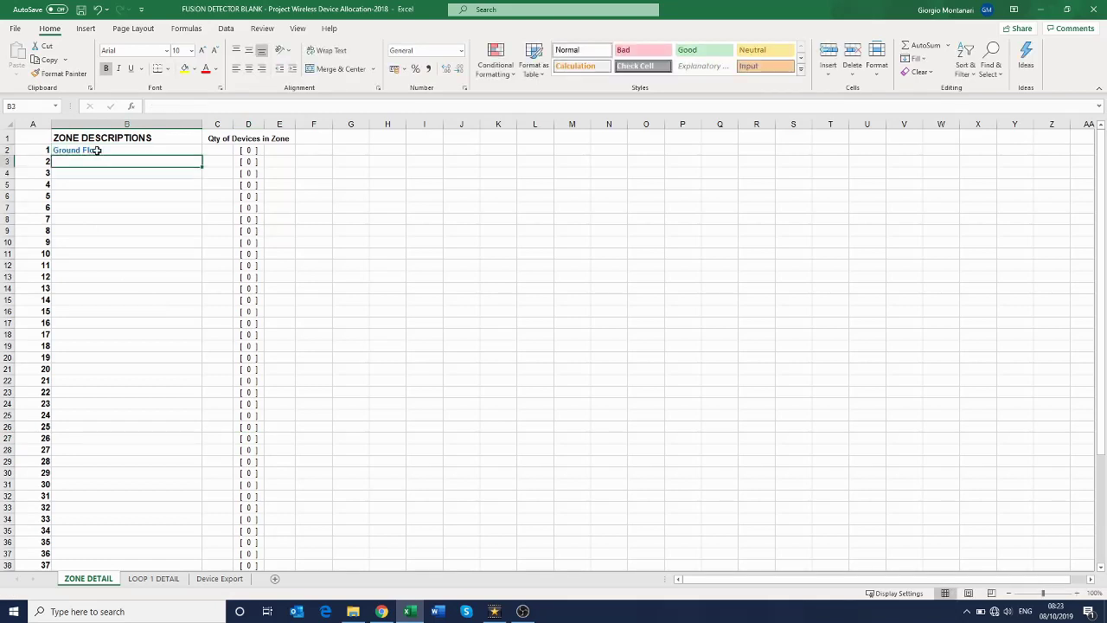
text(First Floor)
key(Return)
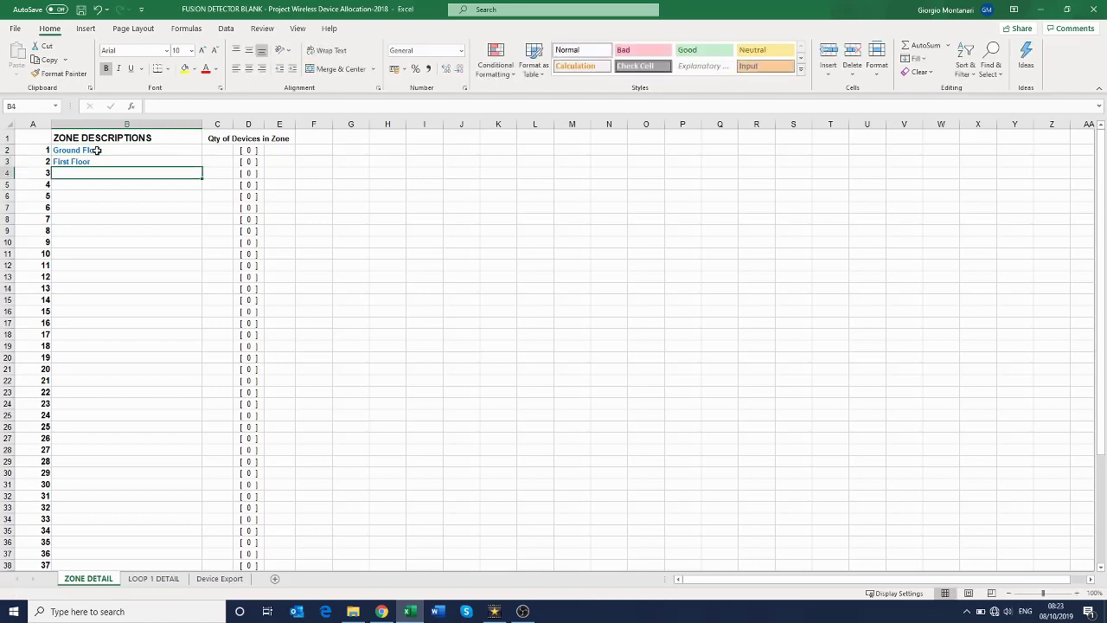
text(Second F)
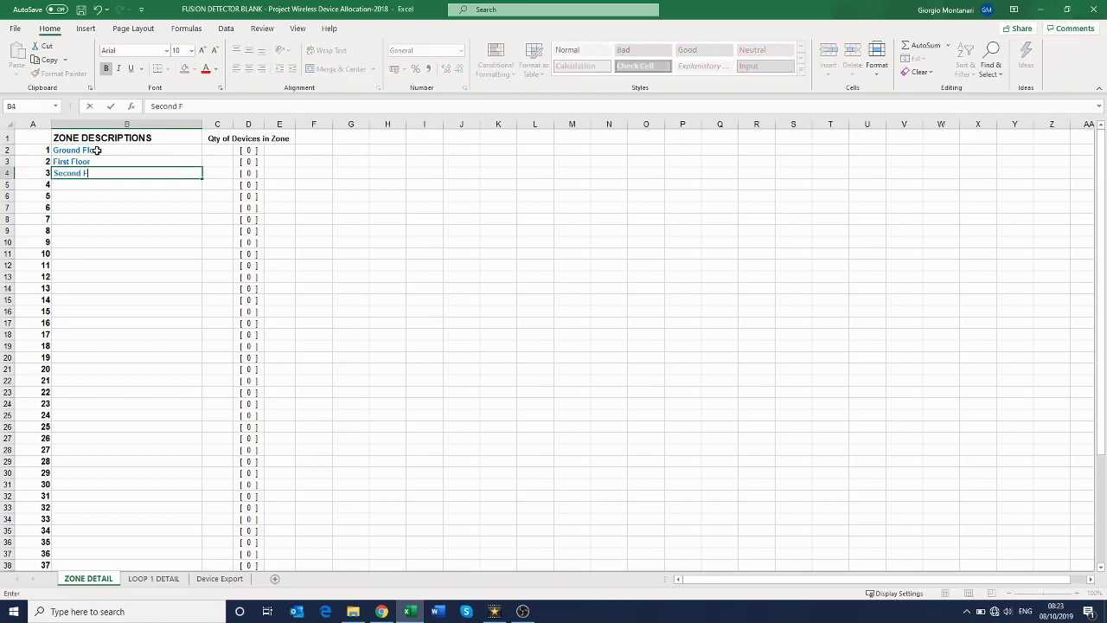
text(loor)
key(Return)
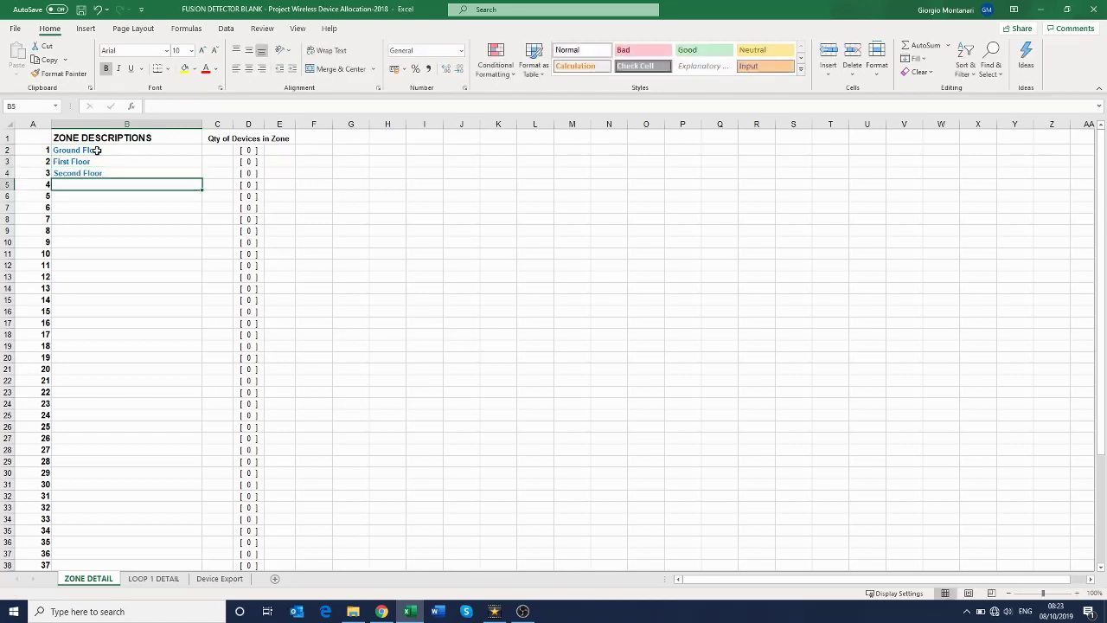
Step: Add a new sheet after LOOP 1 DETAIL, copy the entire LOOP 1 DETAIL contents into it and select its loop number shape
click(154, 579)
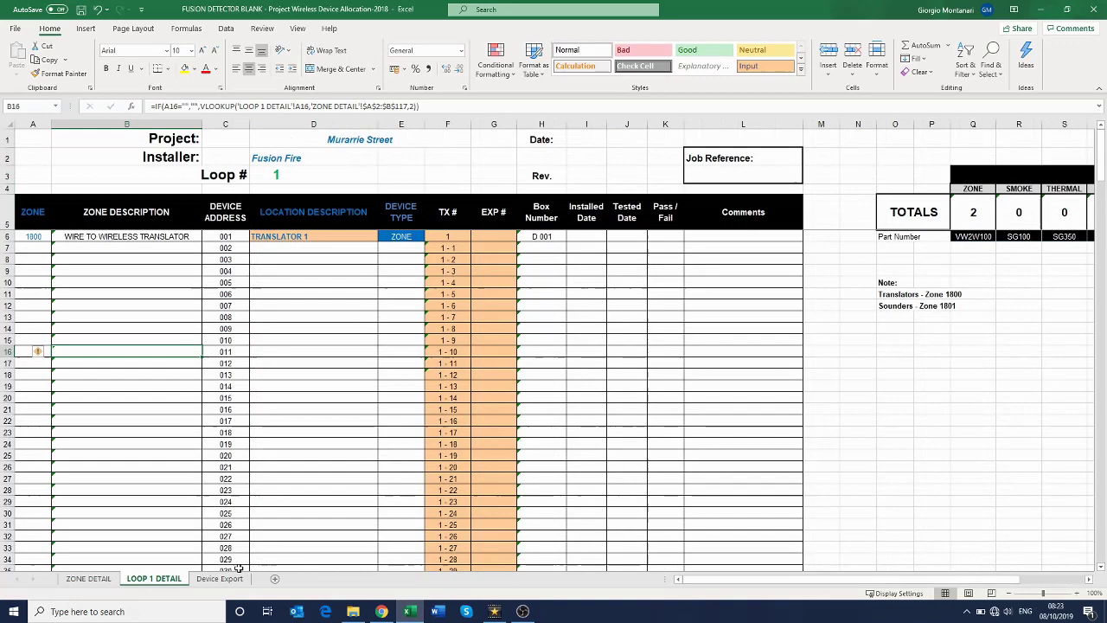
click(276, 583)
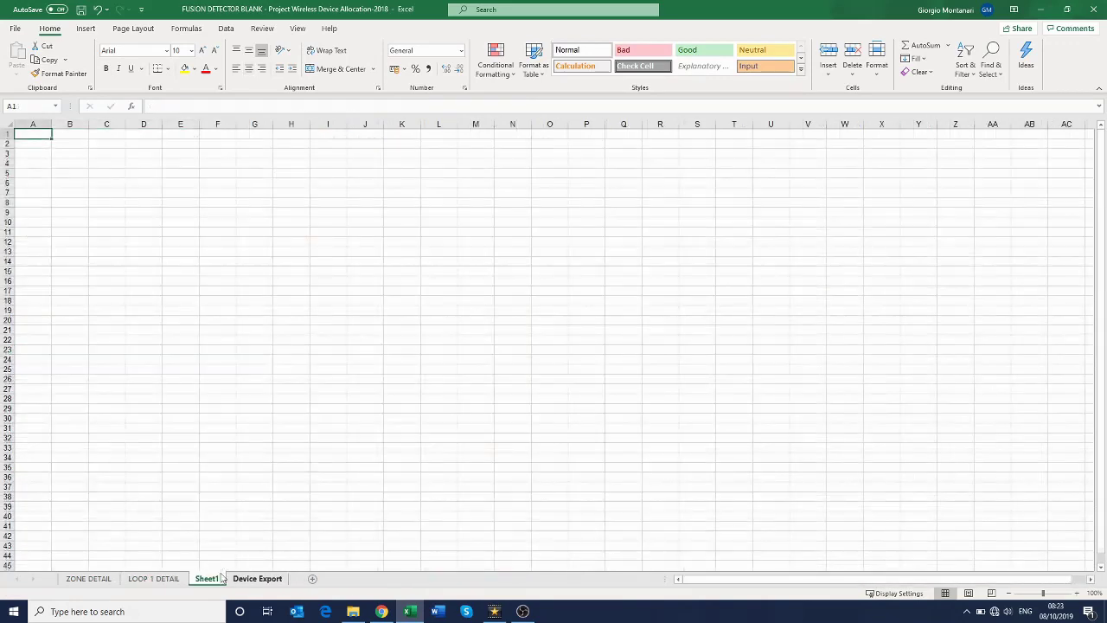
click(161, 580)
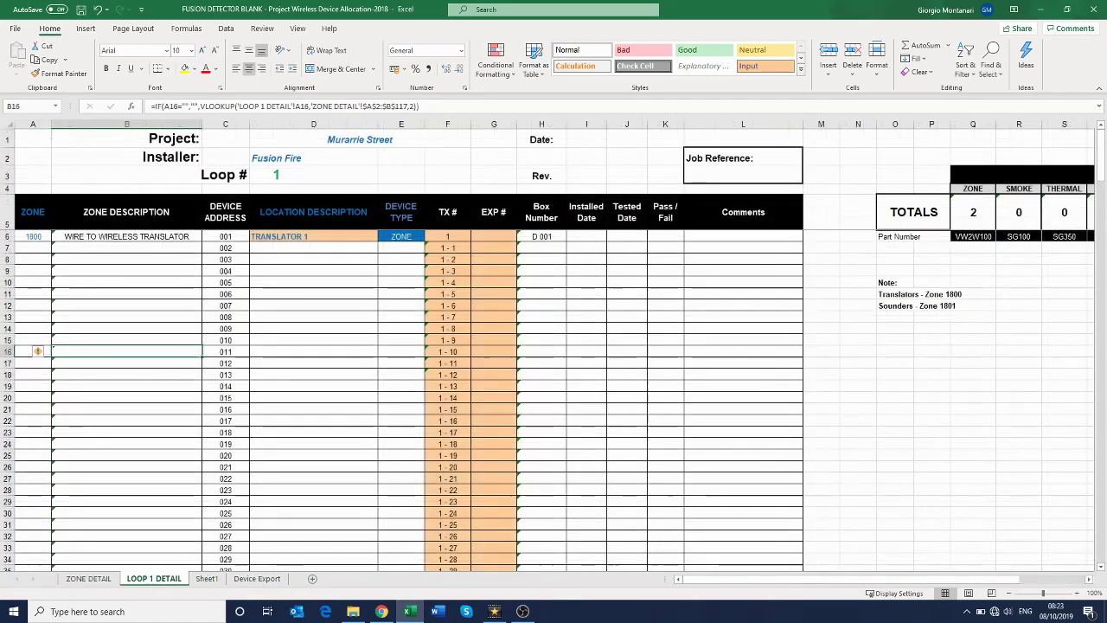
click(8, 123)
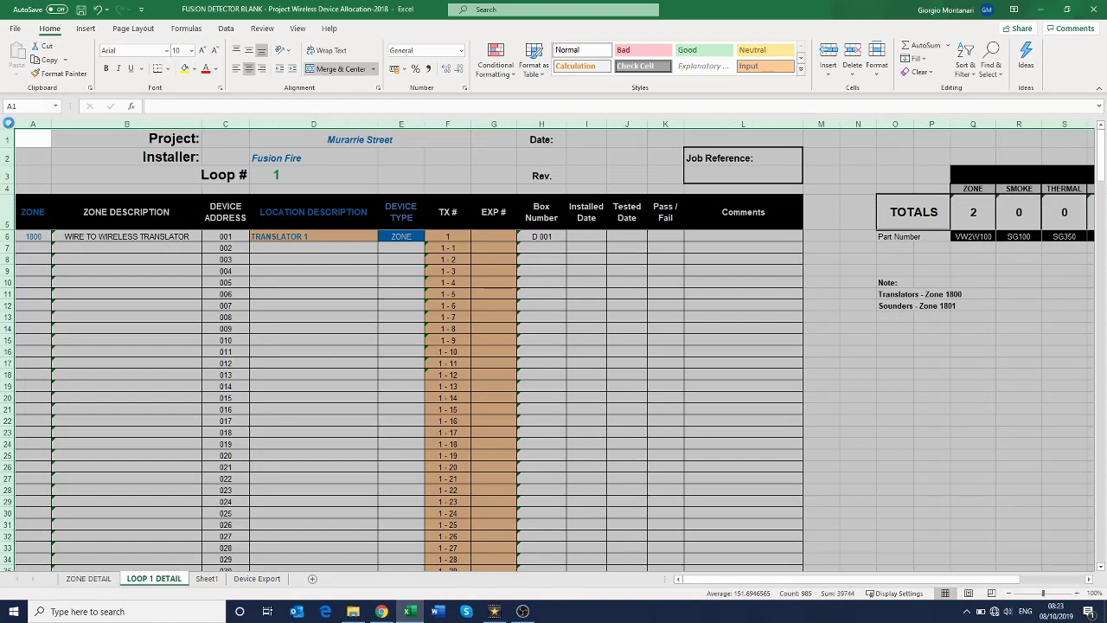
key(ctrl+c)
click(206, 577)
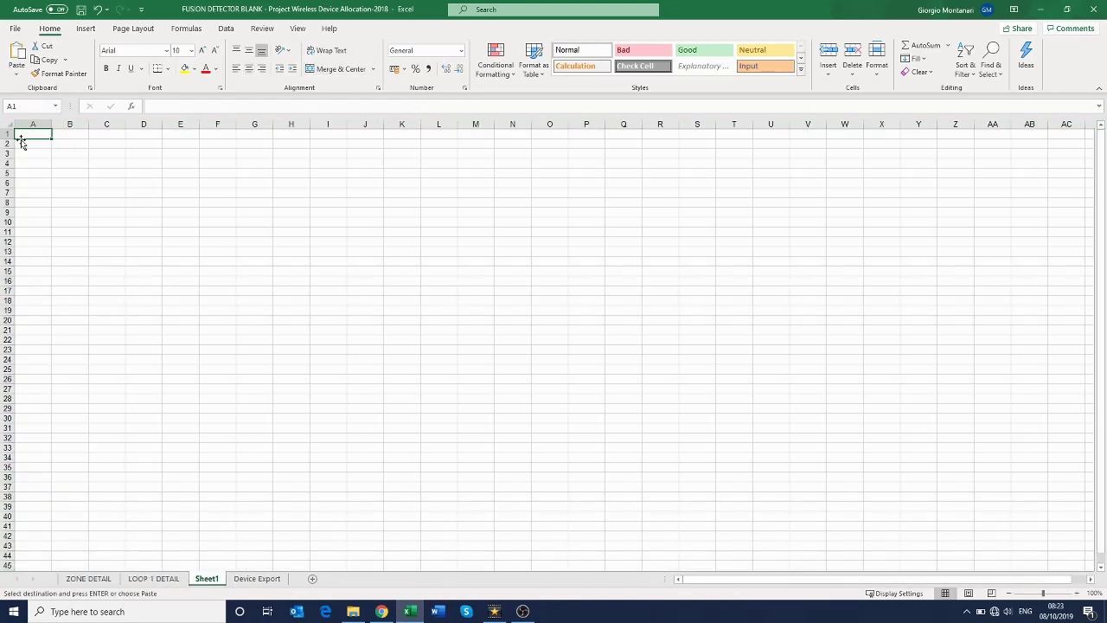
key(ctrl+v)
click(279, 176)
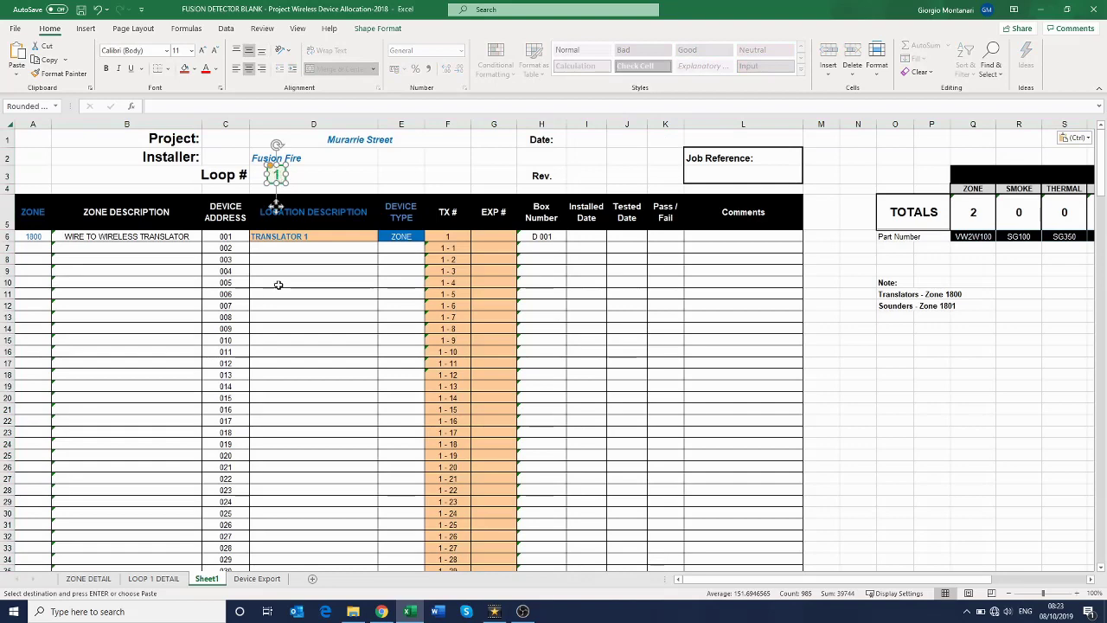
Step: Examine the translator sections in LOOP 1 DETAIL and the location description cells for device addresses 002 to 033
click(167, 578)
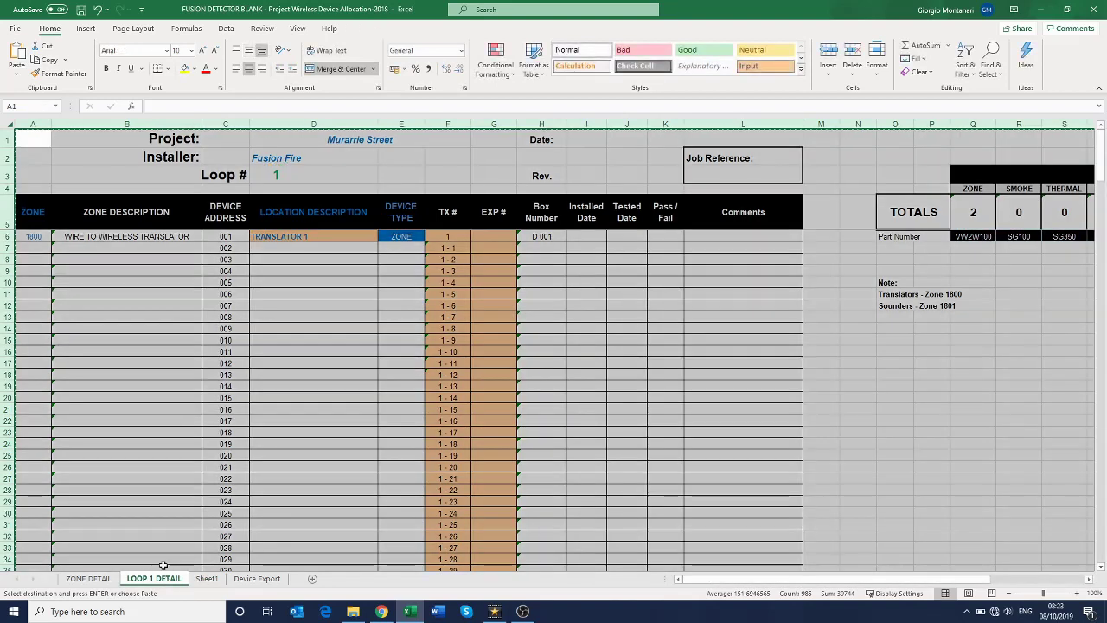
click(66, 250)
click(24, 249)
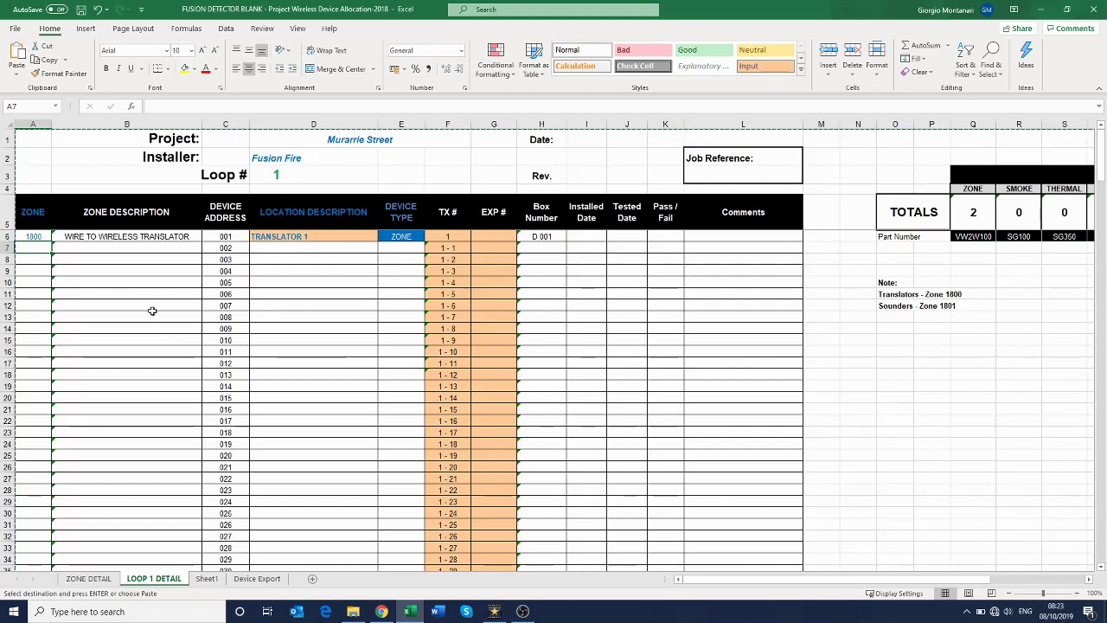
scroll(152, 311, down, 7)
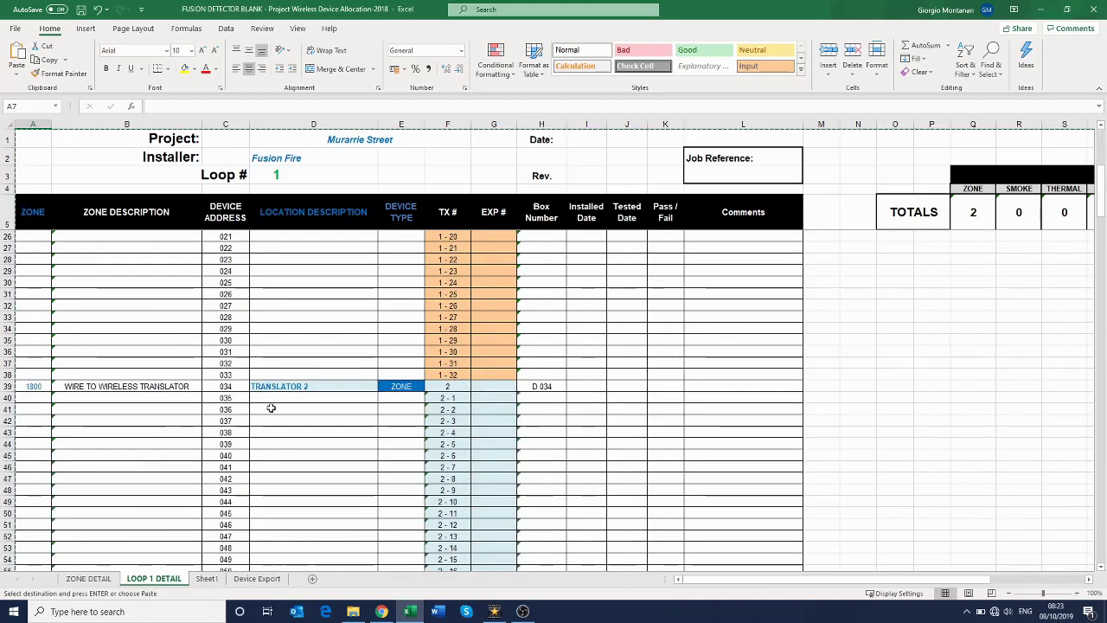
scroll(330, 407, down, 7)
scroll(329, 405, up, 8)
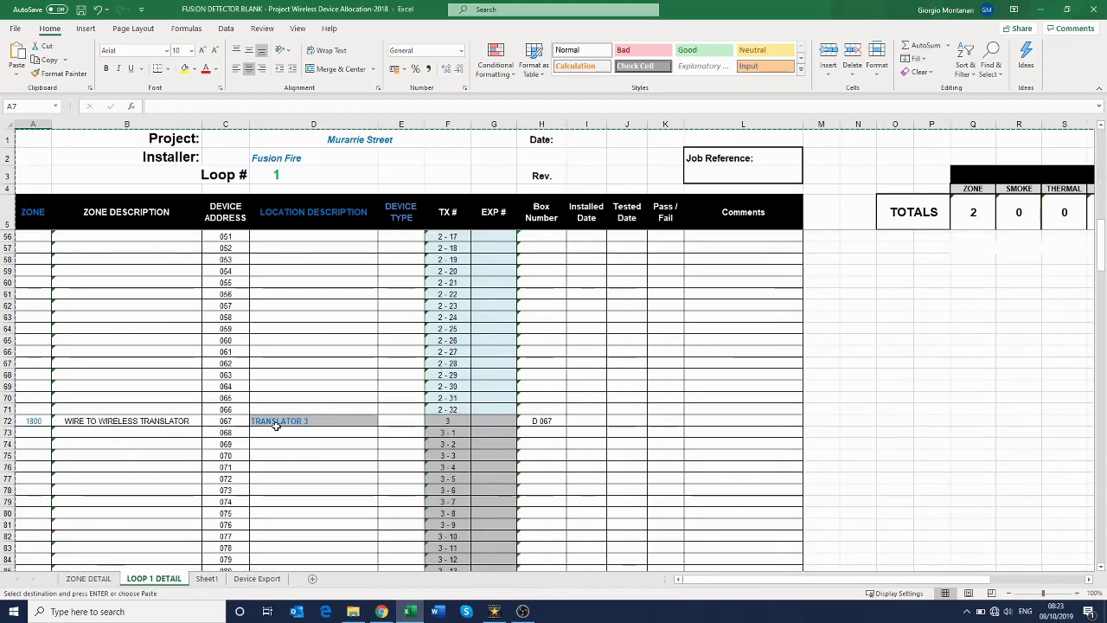
scroll(276, 426, up, 2)
scroll(276, 426, up, 4)
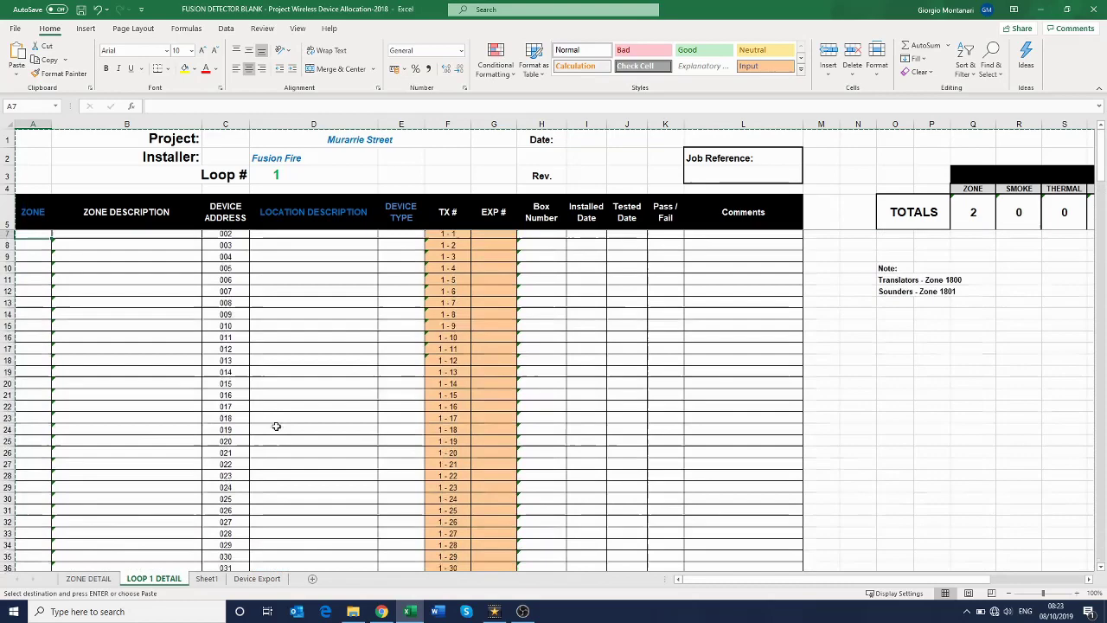
scroll(275, 383, down, 10)
click(269, 247)
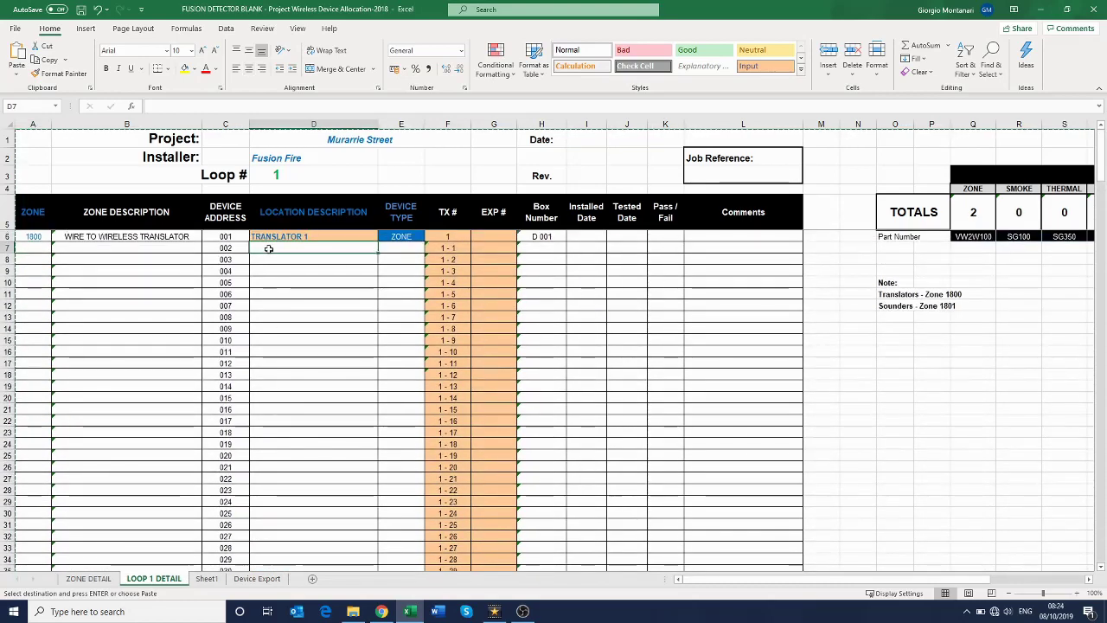
scroll(285, 403, up, 9)
scroll(286, 404, down, 1)
shift+click(276, 497)
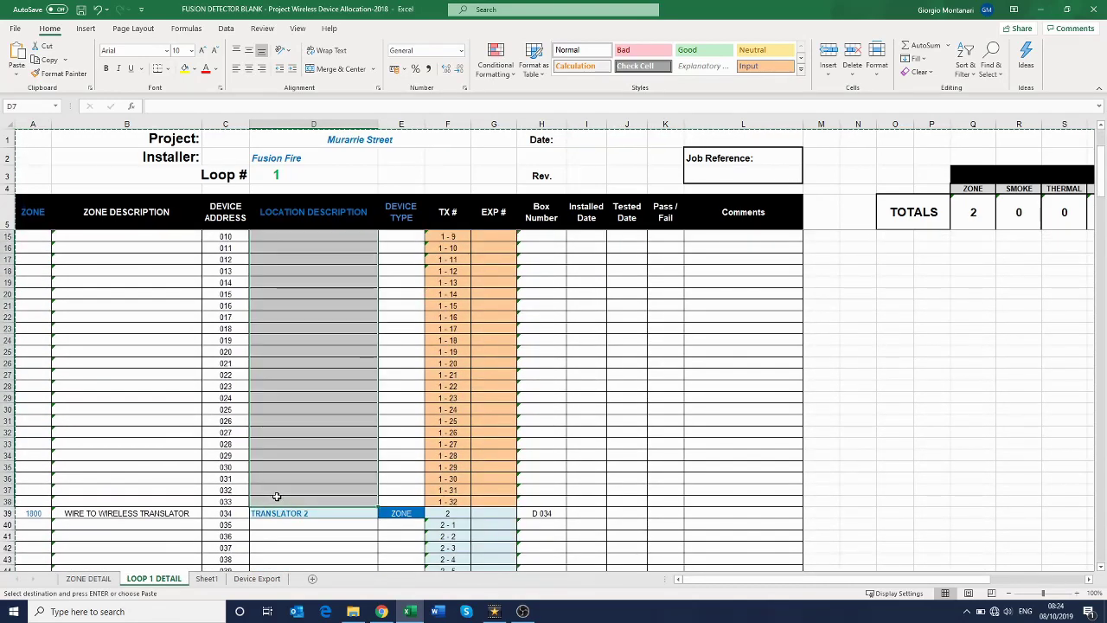
scroll(276, 497, up, 3)
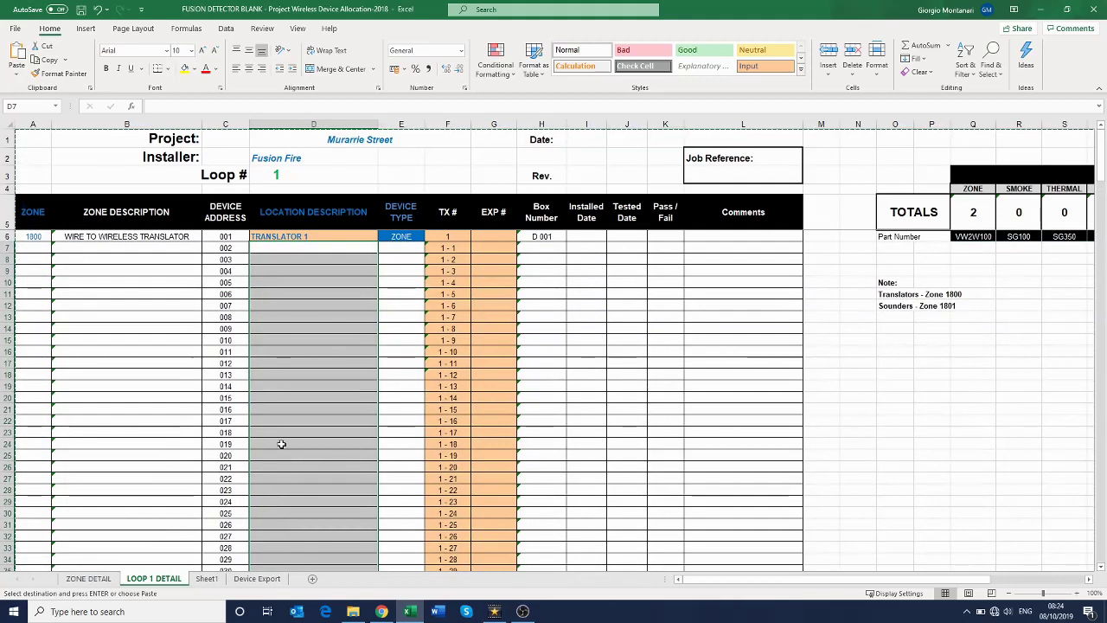
Step: In LOOP 1 DETAIL, assign device address 002 to zone 1 with the location description Office
click(35, 251)
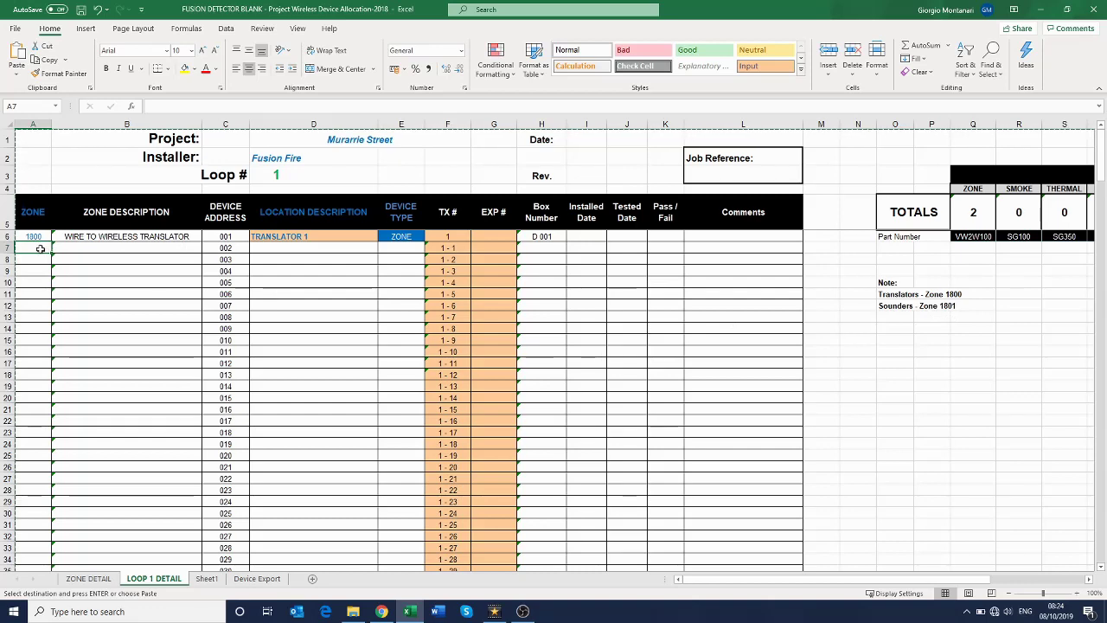
key(Tab)
key(Return)
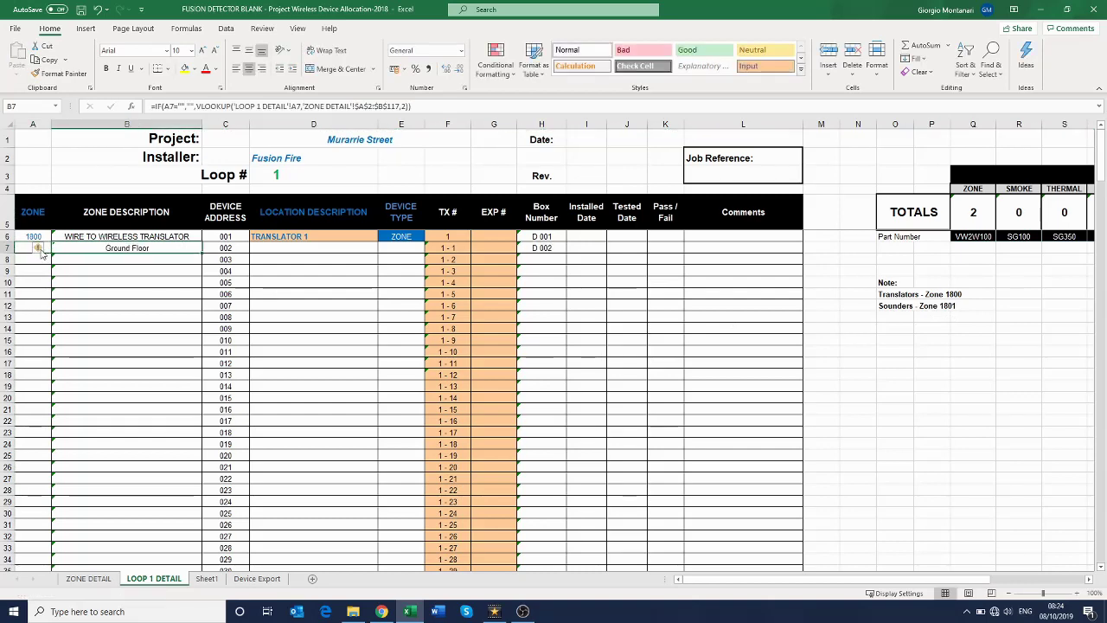
key(Tab)
key(Tab)
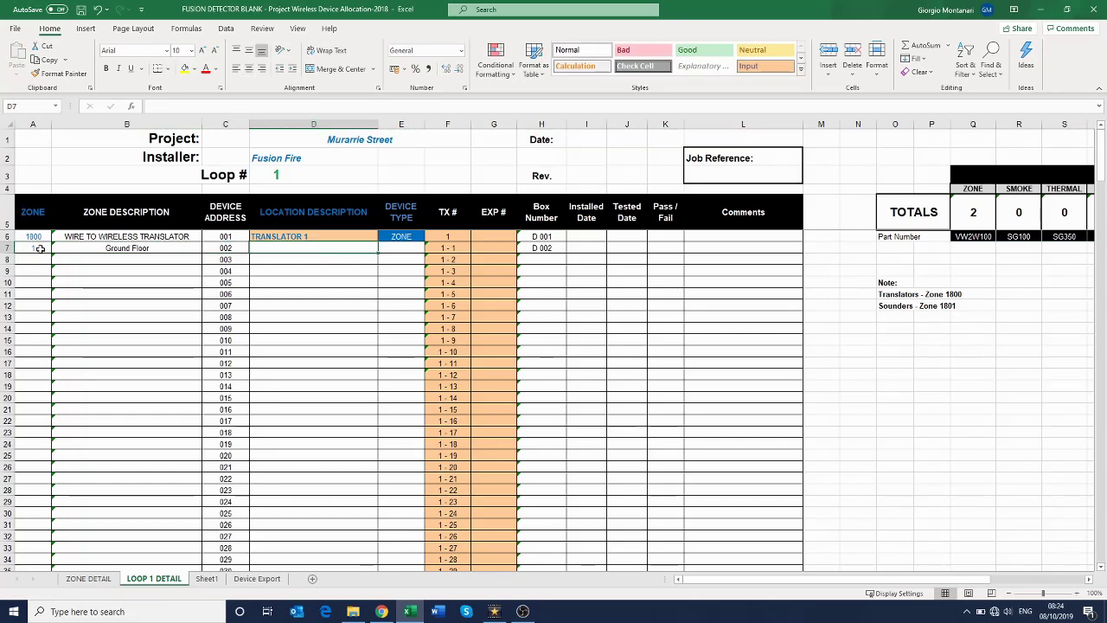
text(Office)
key(Tab)
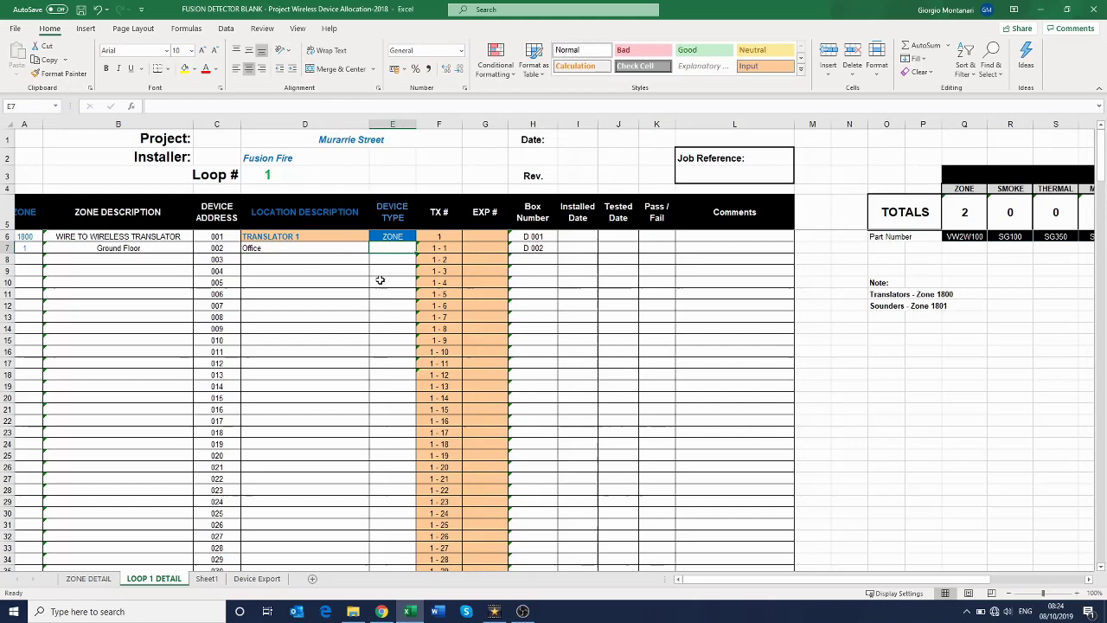
Step: Check the device type names in the wireless totals table and set device address 002's type to smoke
scroll(380, 281, right, 5)
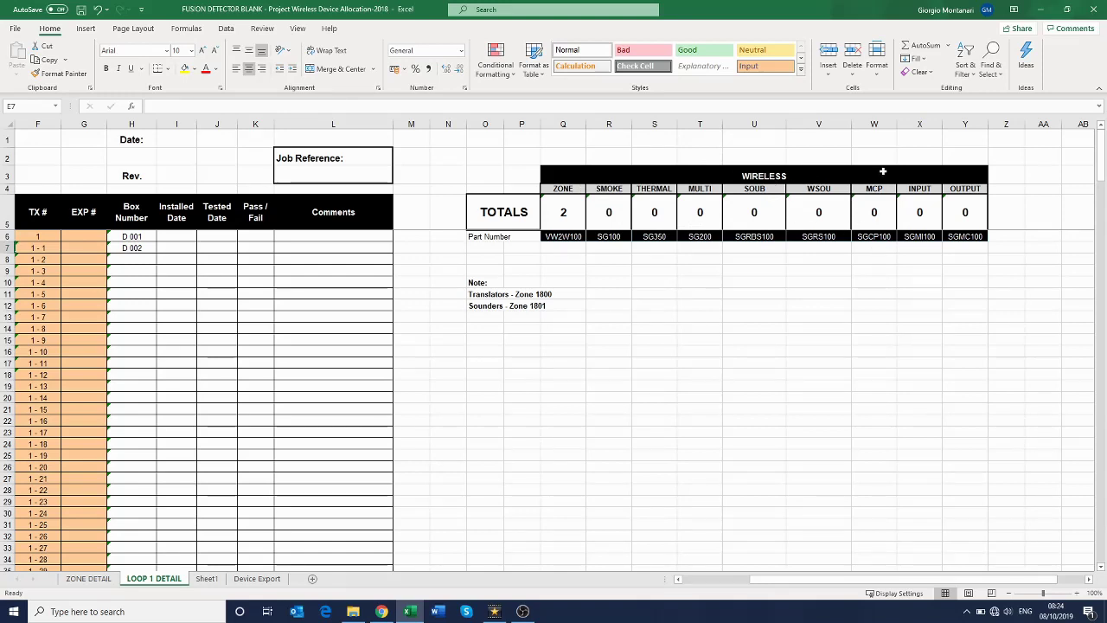
scroll(470, 297, left, 3)
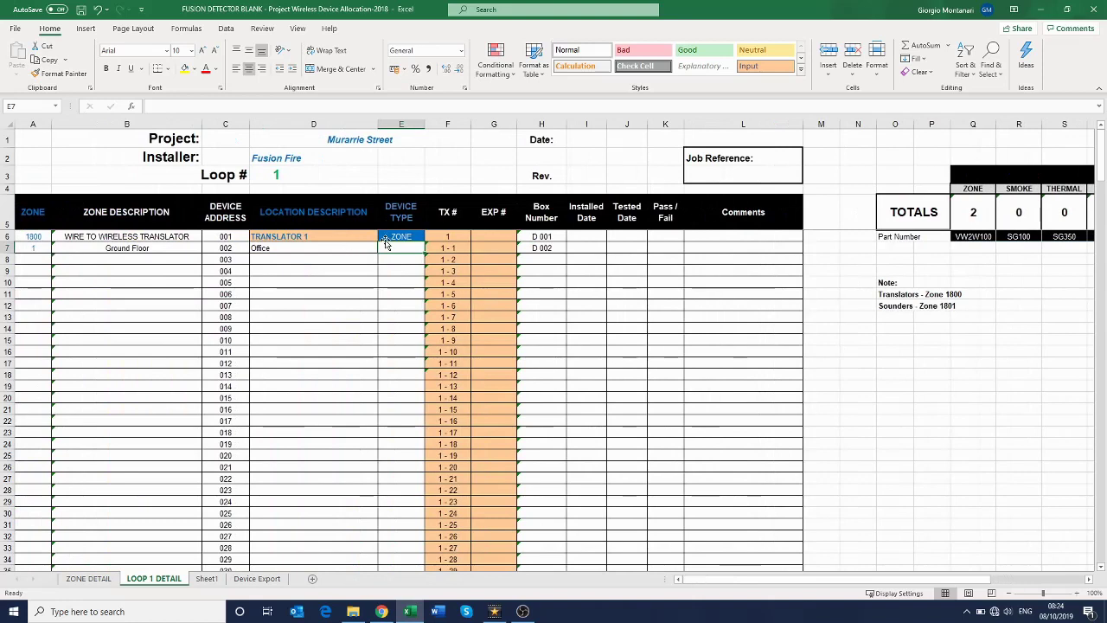
text(smoke)
key(Return)
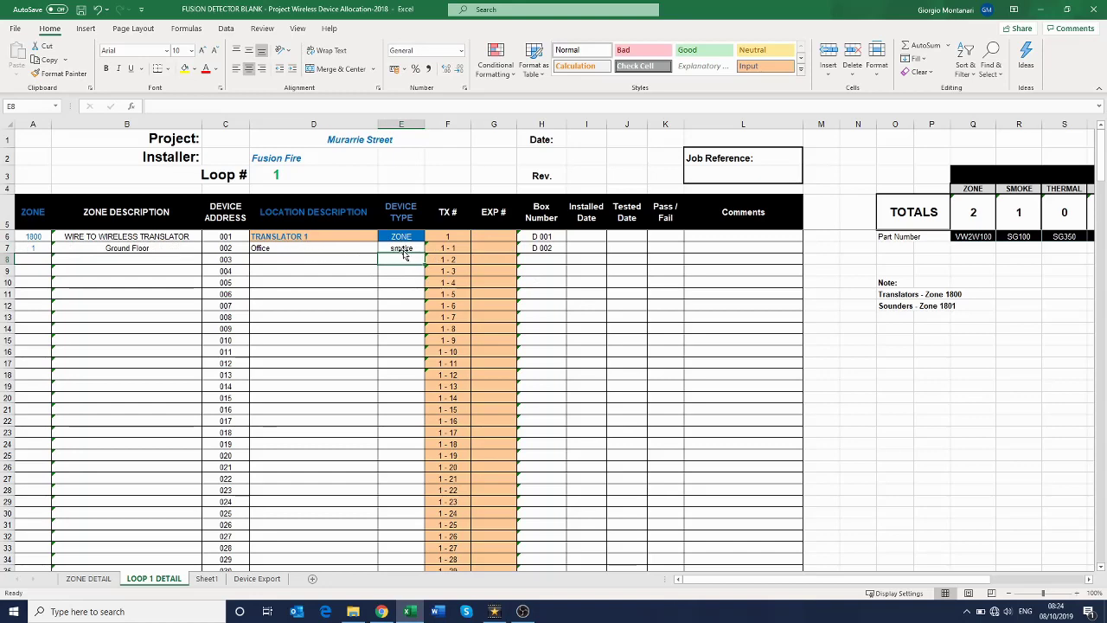
click(267, 247)
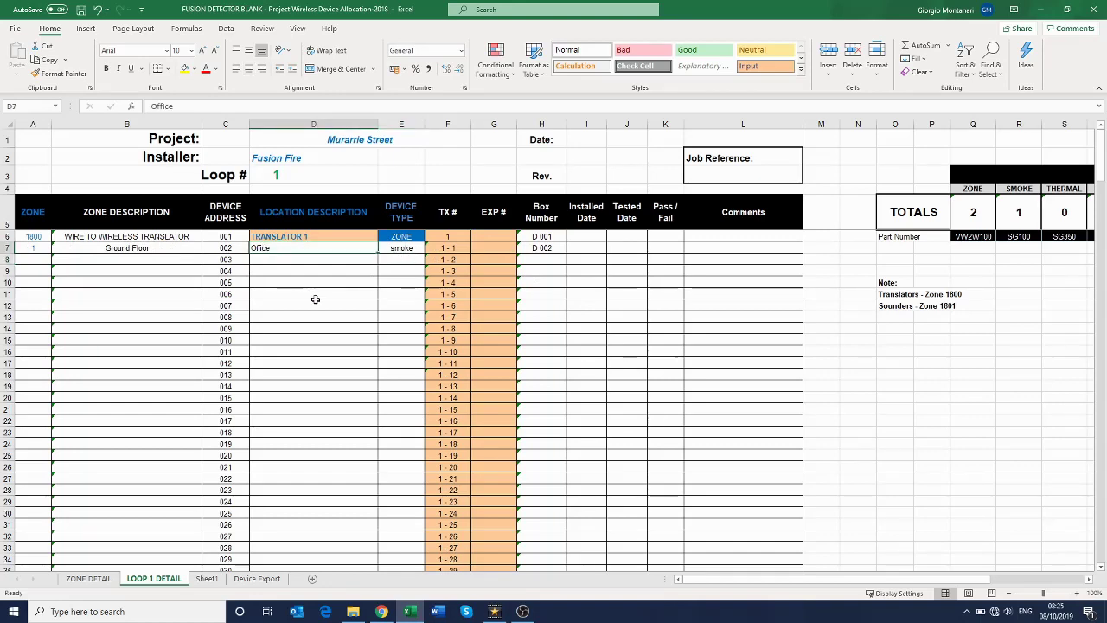
Step: Assign device addresses 003 and 004 to zone 2
click(33, 260)
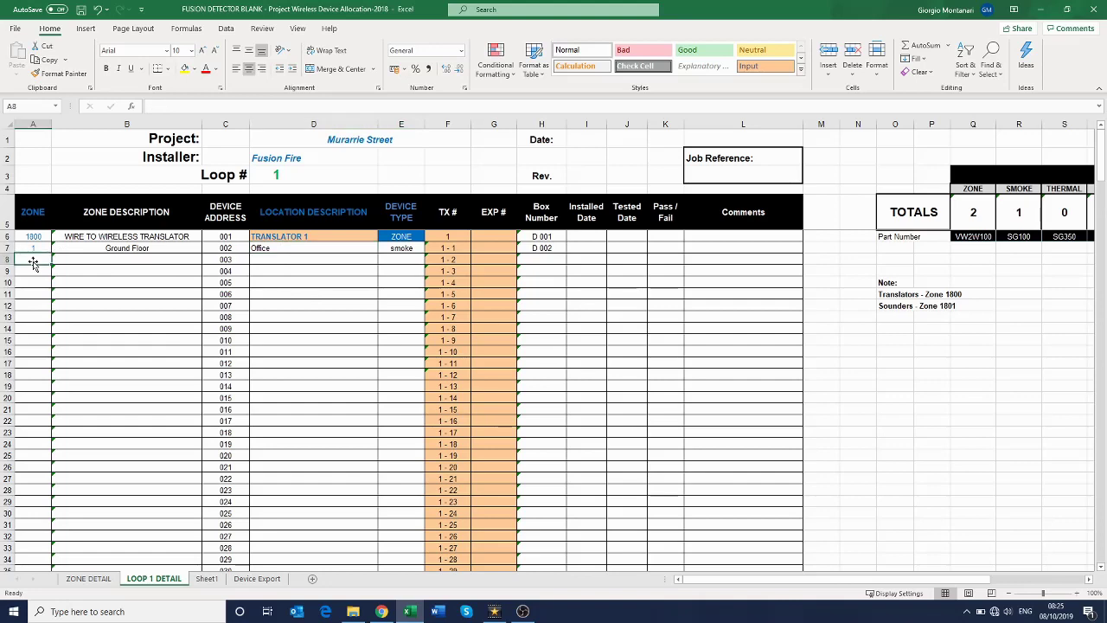
text(2)
key(Return)
text(2)
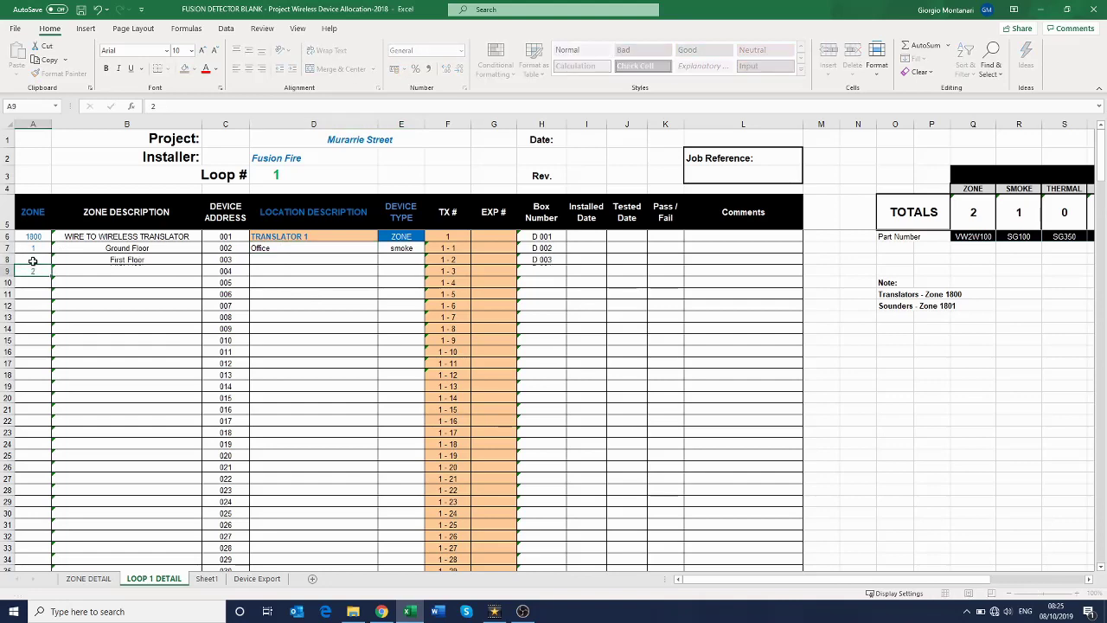
key(Tab)
key(Tab)
key(Tab)
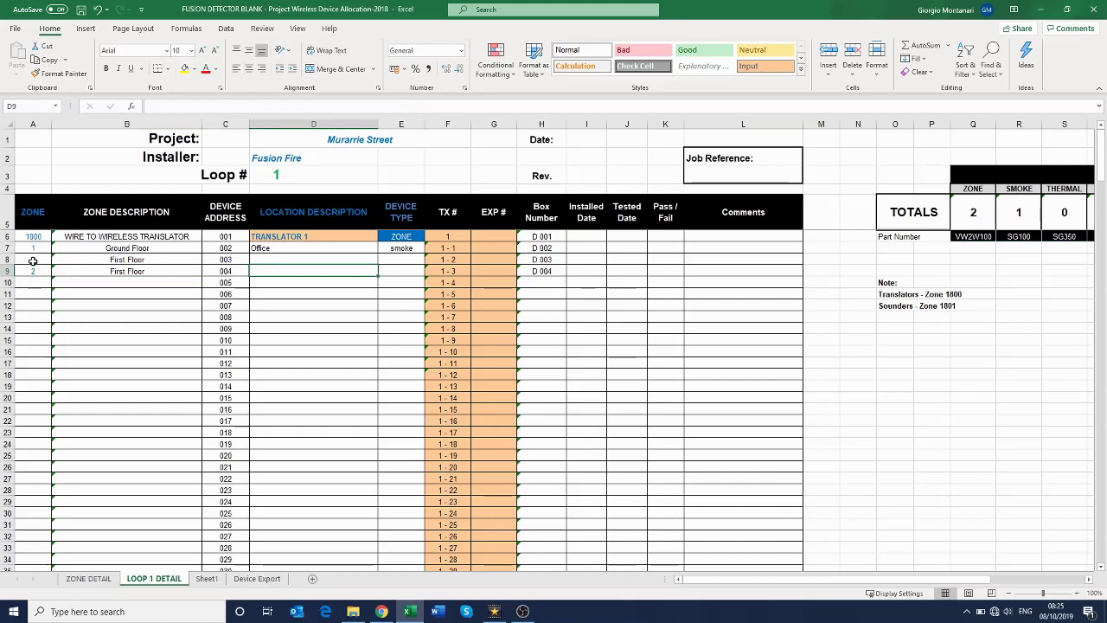
Step: Give device address 003 the location description Room 101 and the device type multi
key(Up)
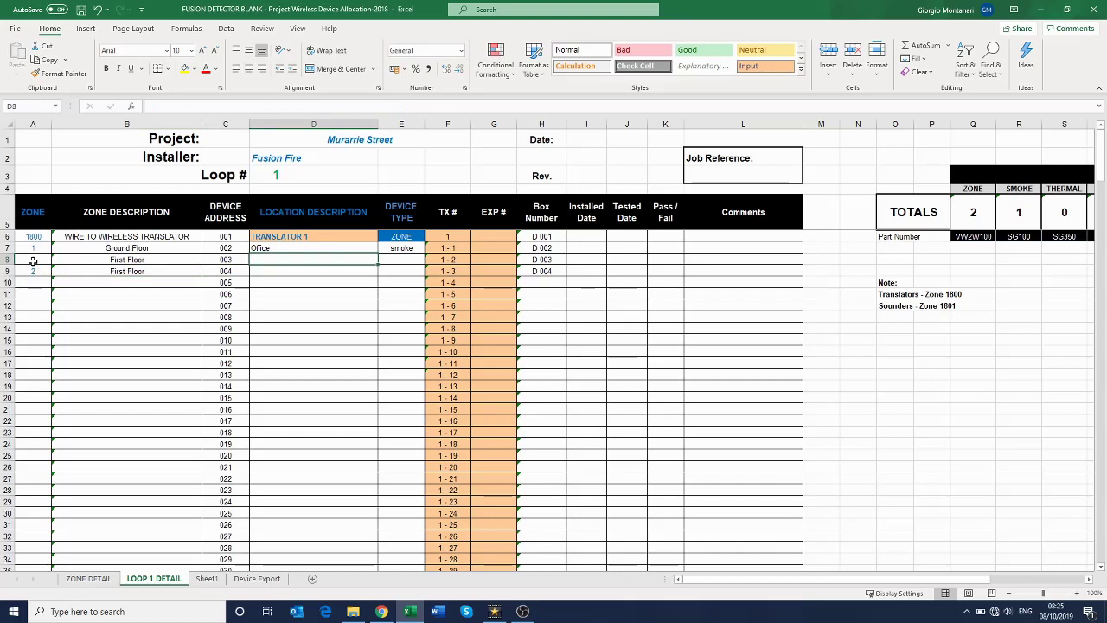
text(Room)
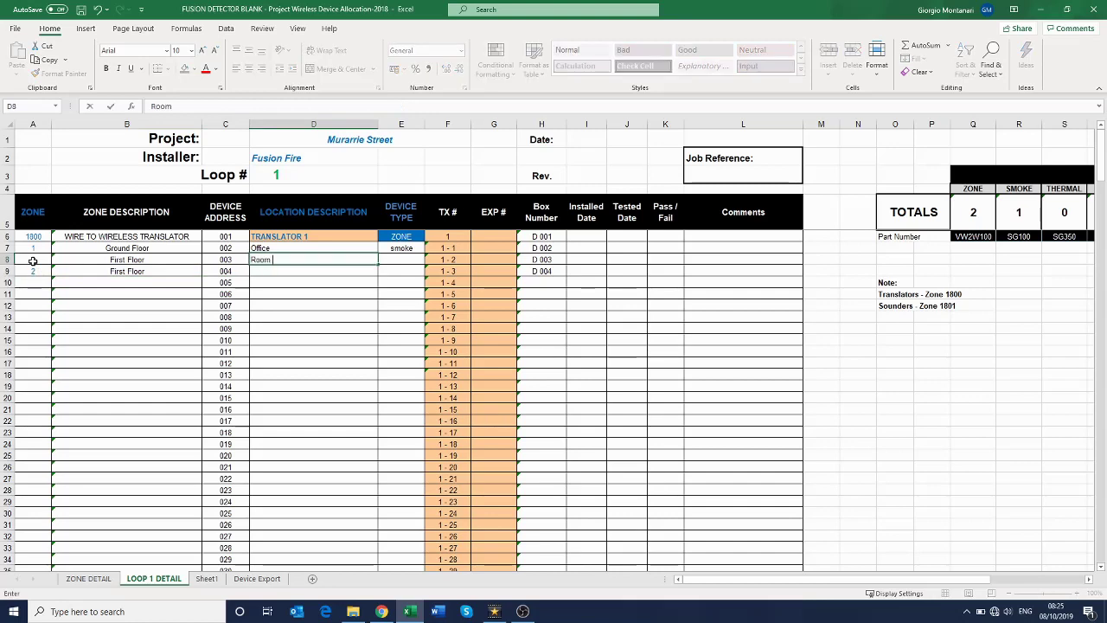
text( 101)
key(Tab)
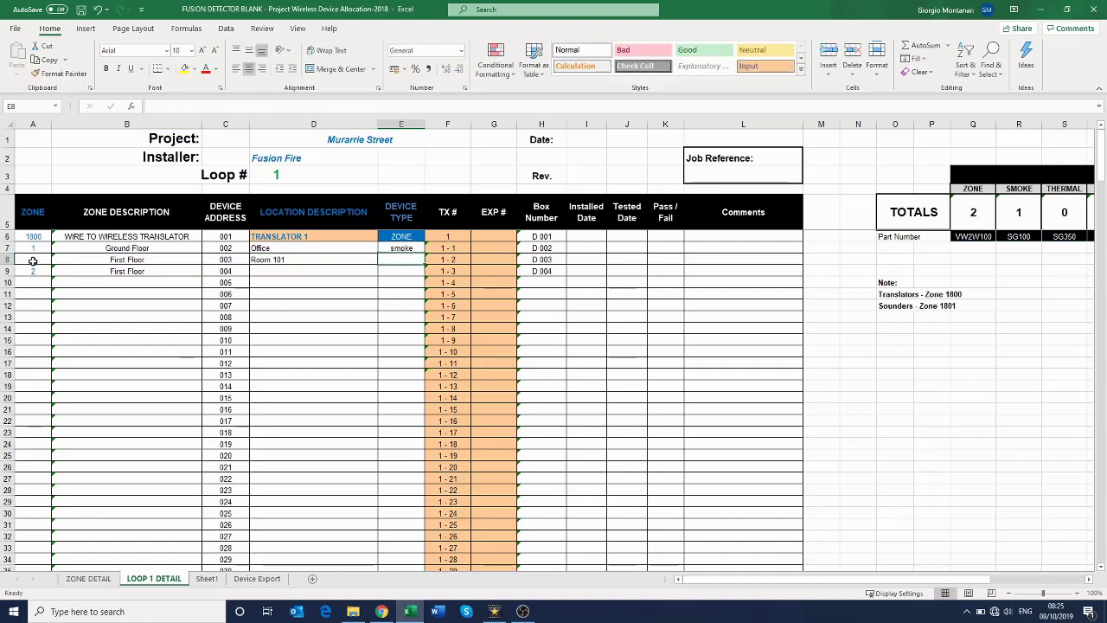
text(multi)
key(Return)
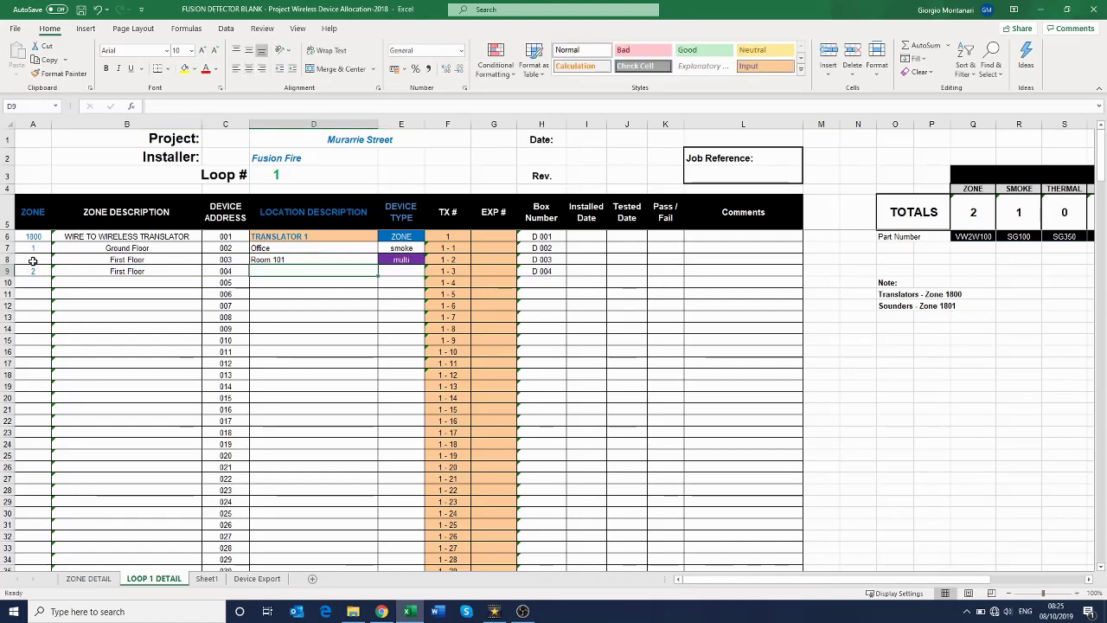
Step: Give device address 004 the location description Room 101 and the device type soub
text(Room 101)
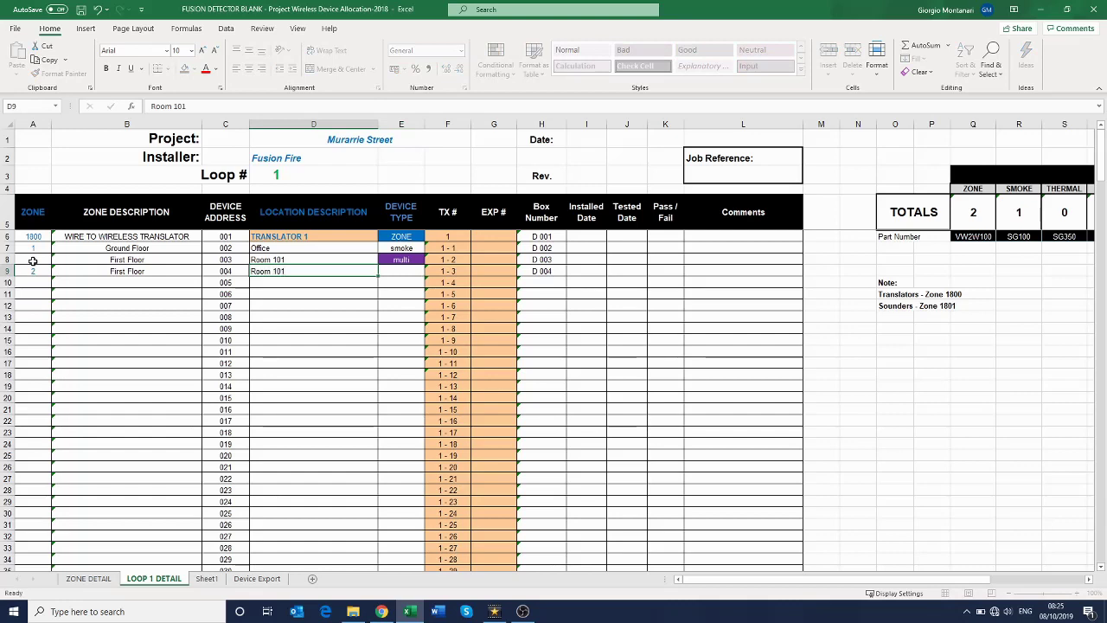
key(Tab)
text(soub)
key(Tab)
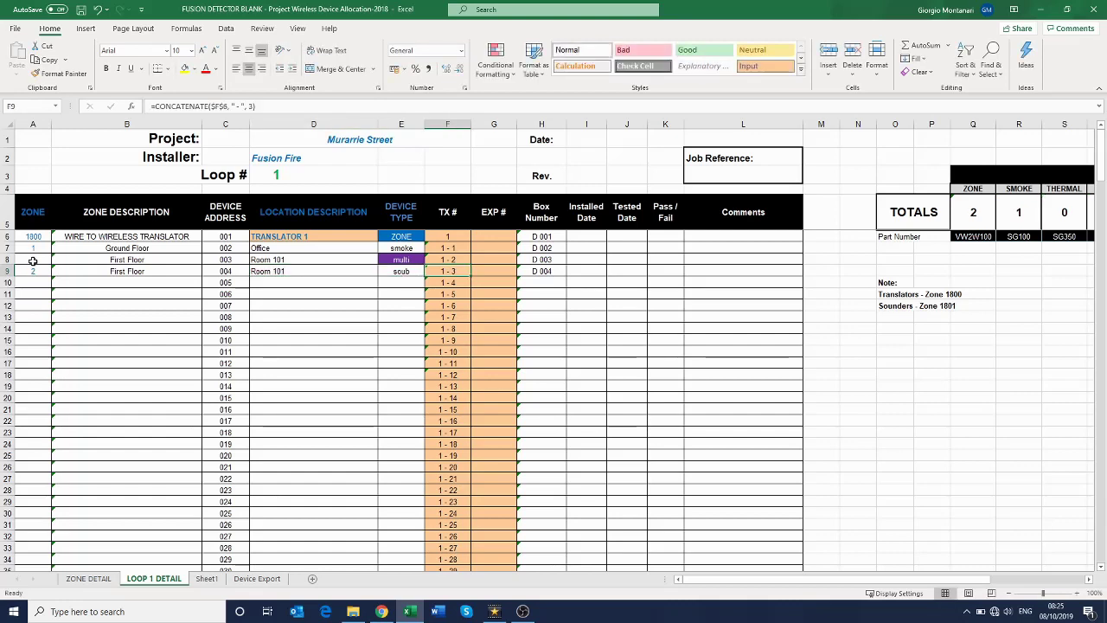
Step: Reassign device address 004 to zone 1801
key(Left)
key(Left)
key(Left)
key(Left)
key(Left)
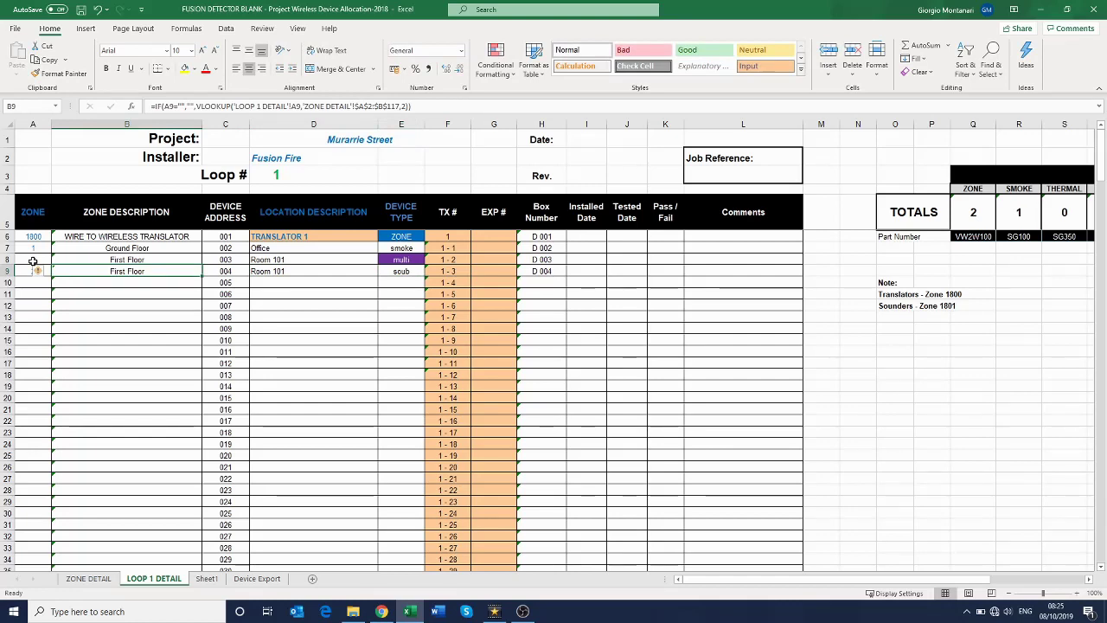
text(1801)
key(Return)
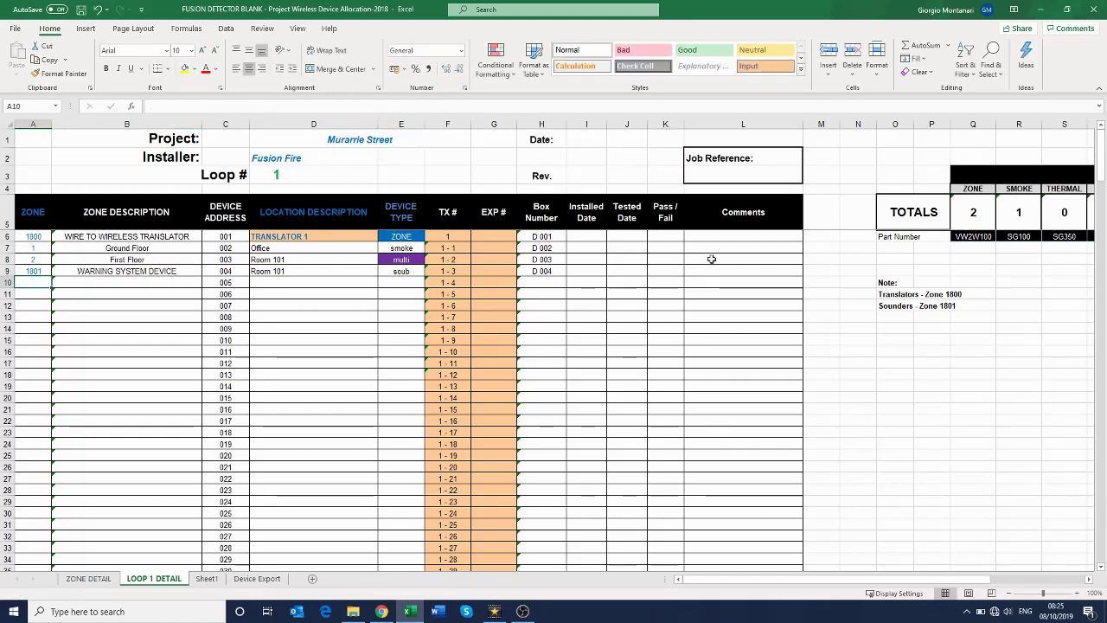
Step: Enter the comment "local activation from smoke / 2m delay for general alarm" for device address 004
click(712, 260)
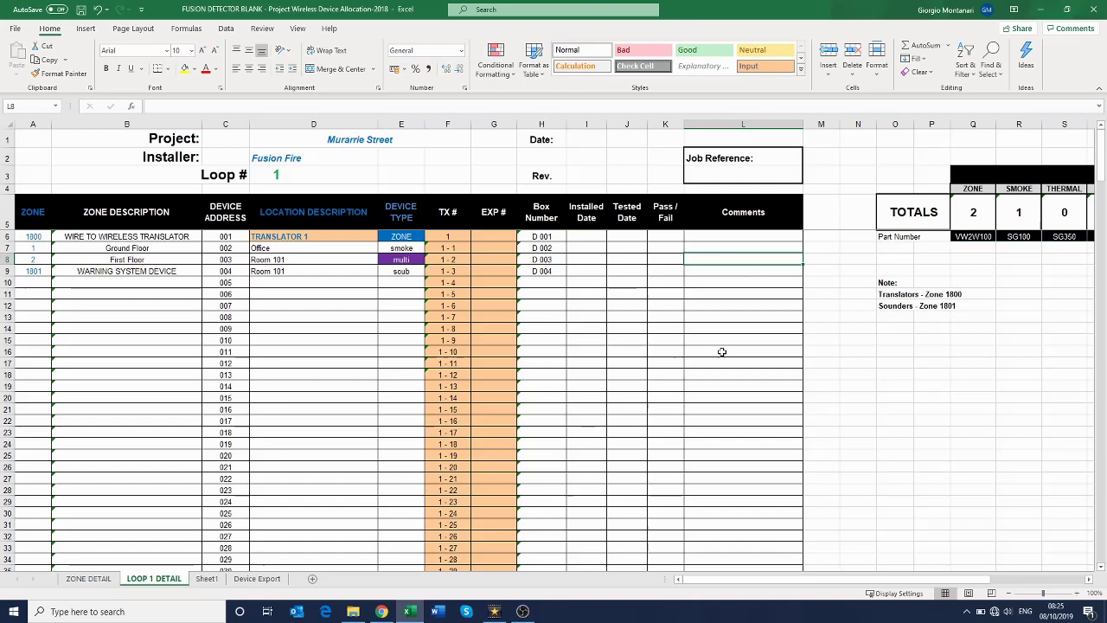
click(711, 270)
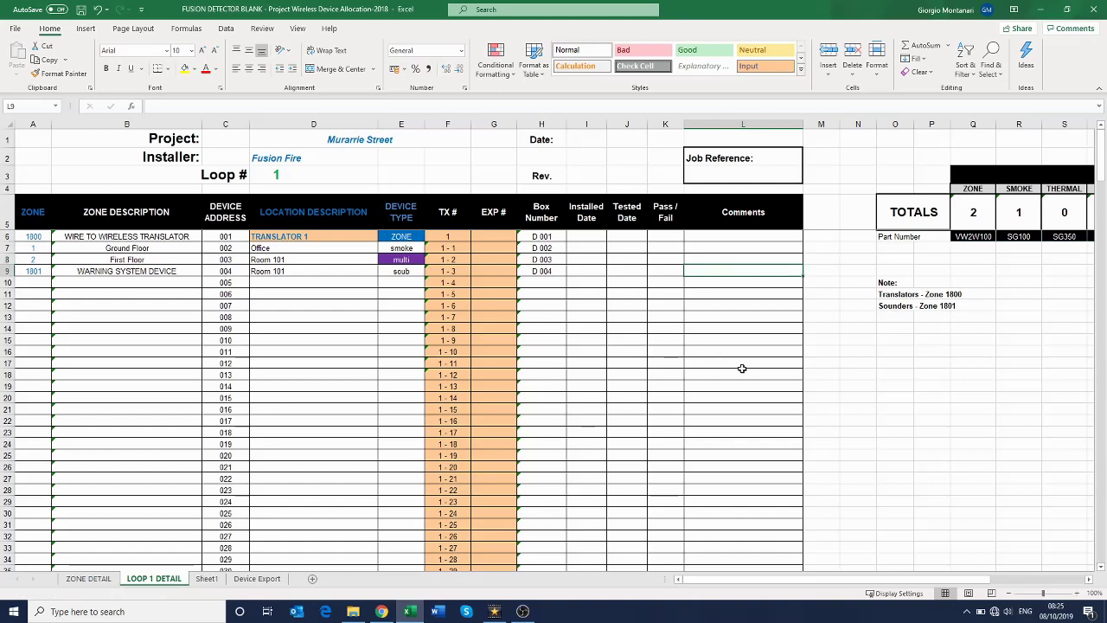
text(local act)
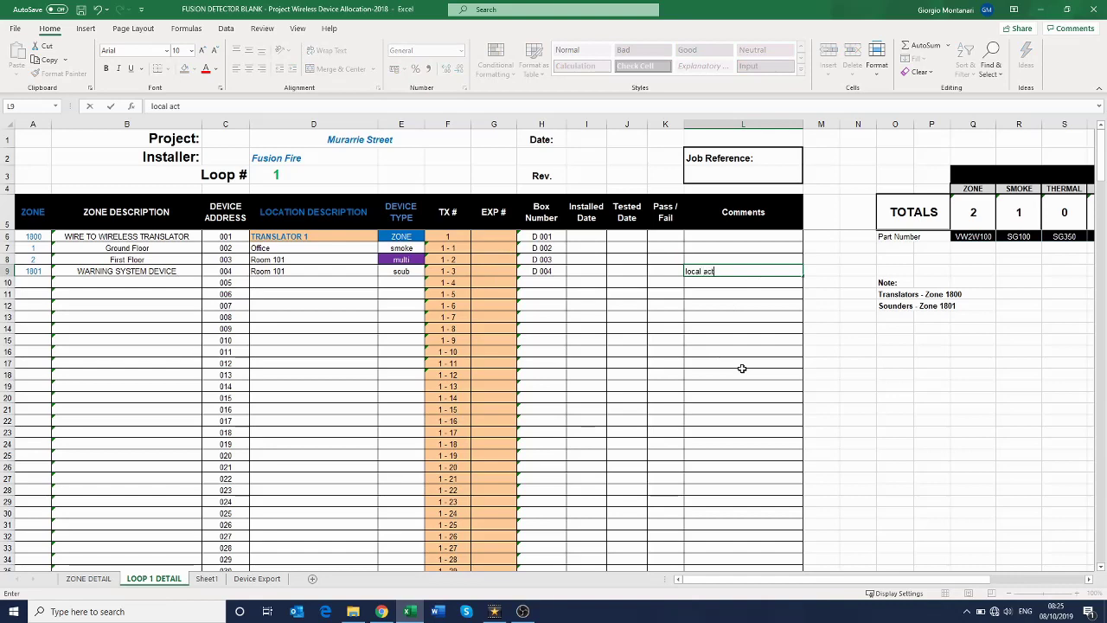
text(ivation)
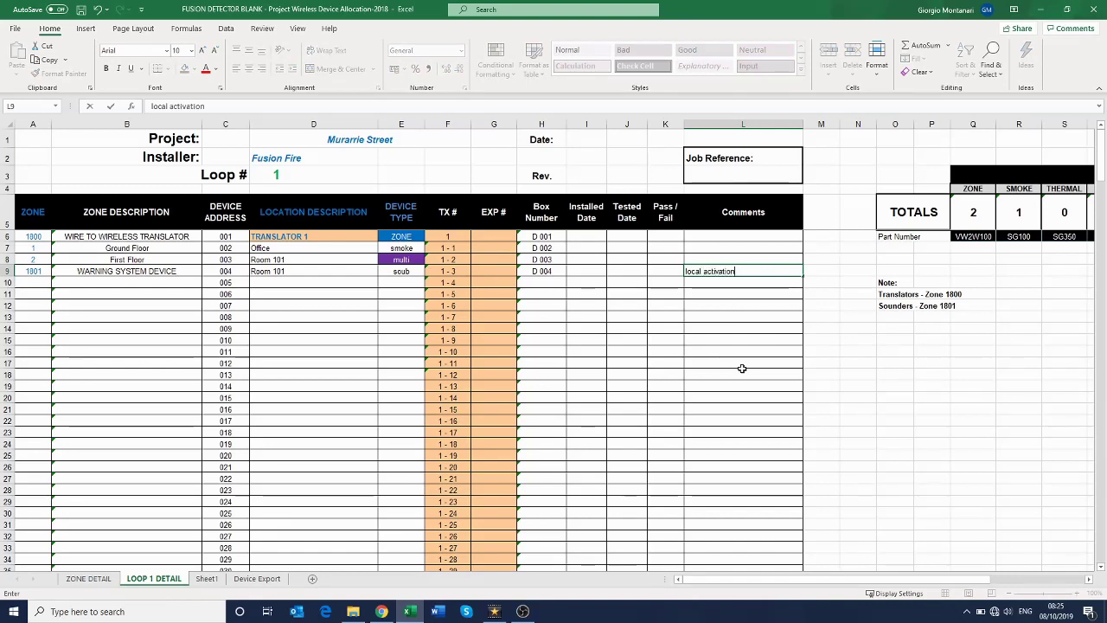
text( from smoke /)
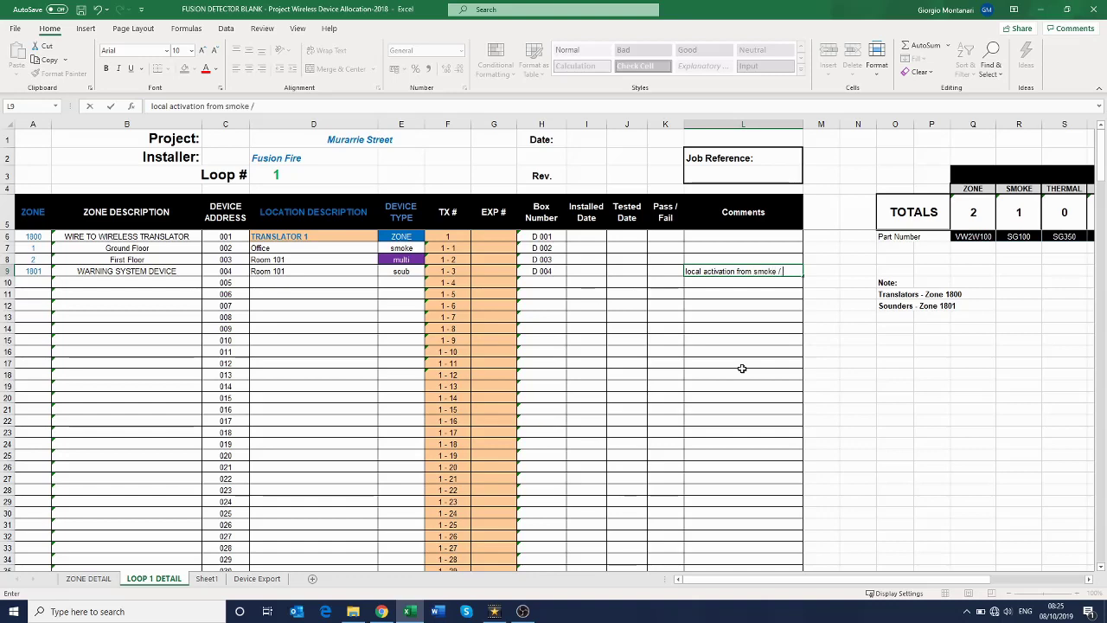
text( 2m)
text( delay fr)
text(r)
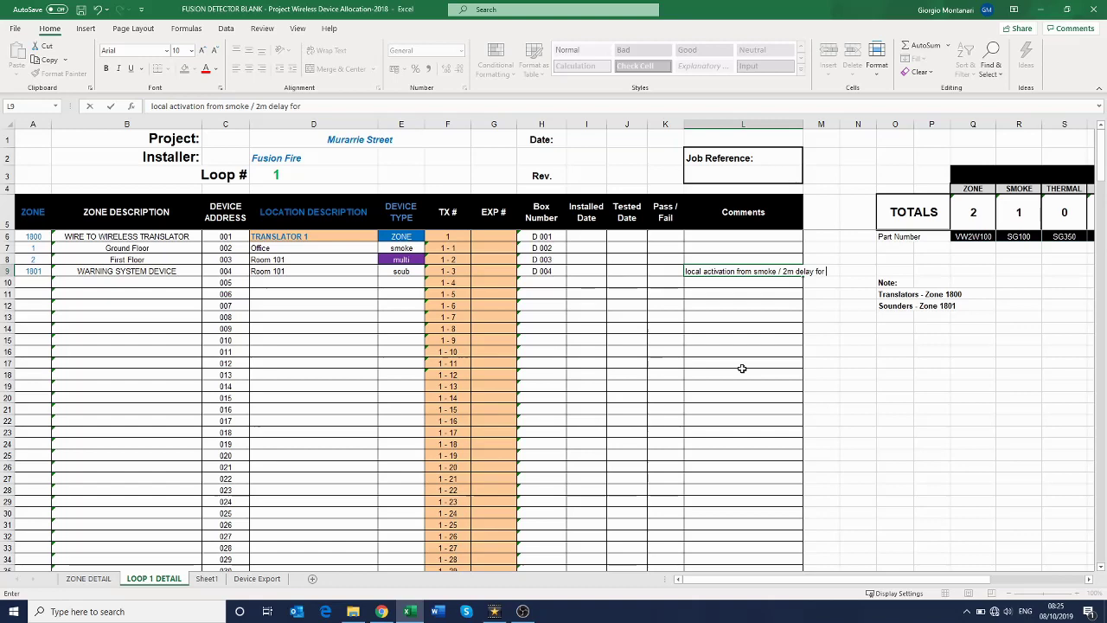
text( general alarm)
key(Up)
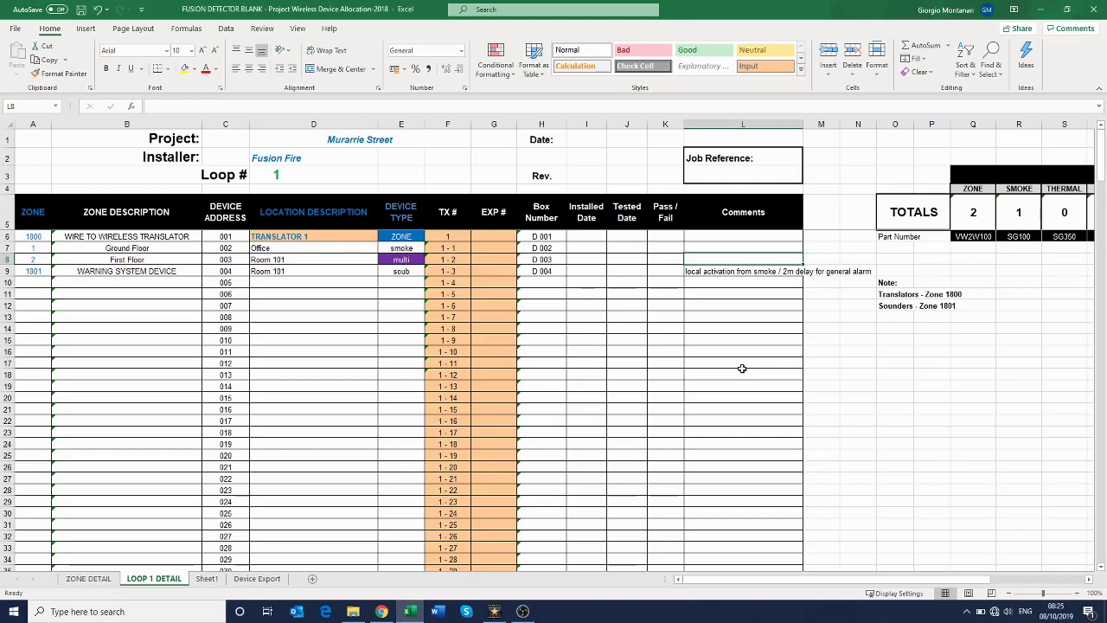
Step: Copy device address 004's comment to the comments cell of device address 003
key(Down)
key(ctrl+c)
key(Up)
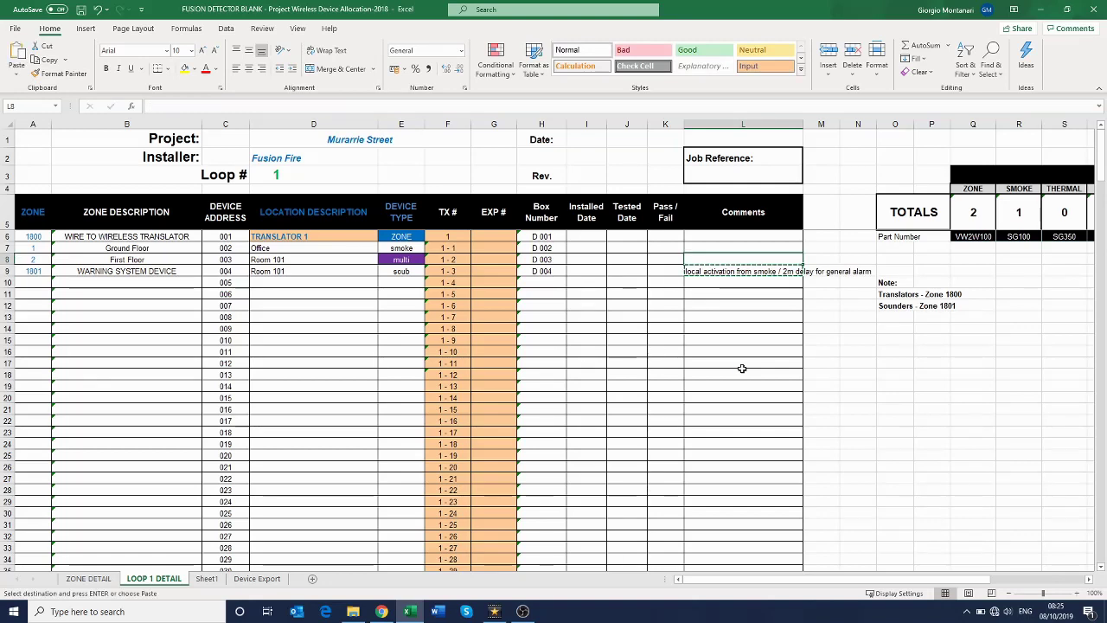
key(ctrl+v)
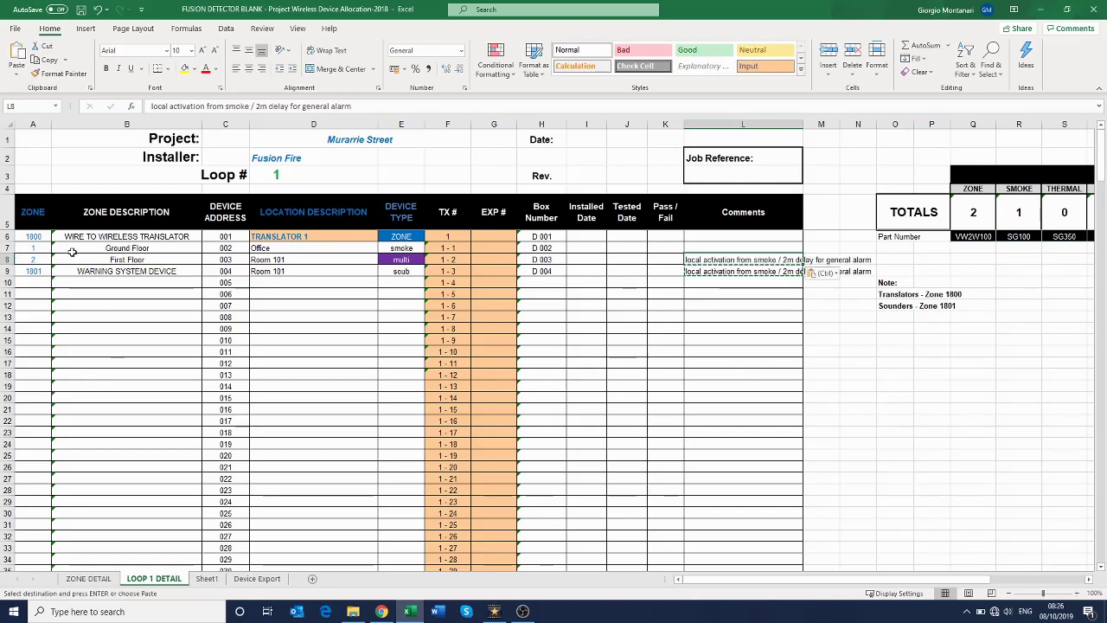
Step: Assign device addresses 005 and 006 to zone 2
click(29, 284)
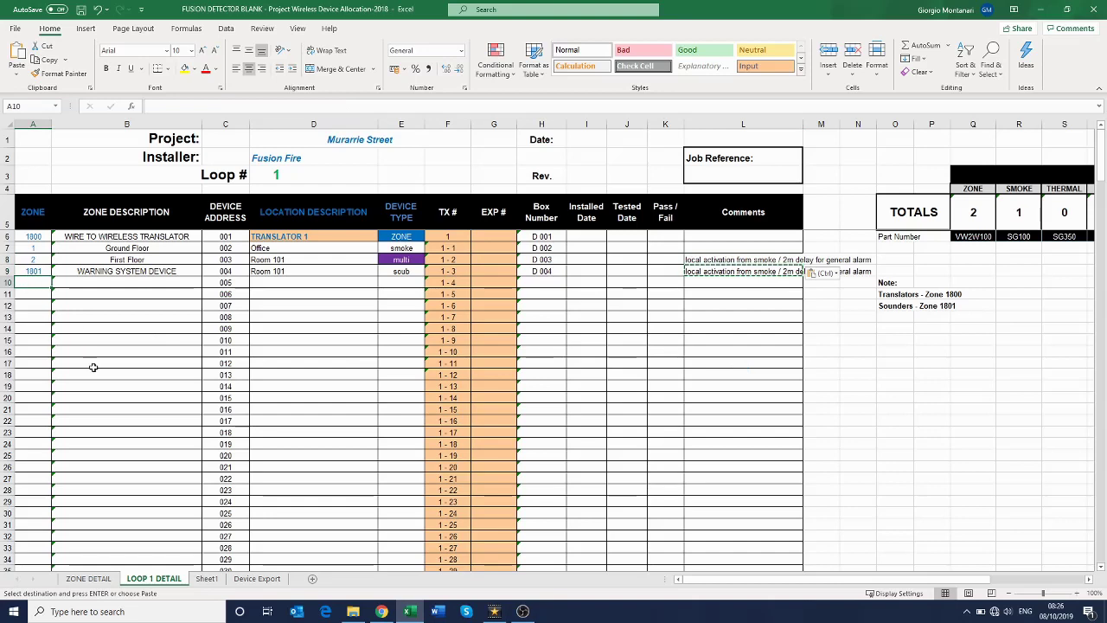
text(2)
key(Return)
text(2)
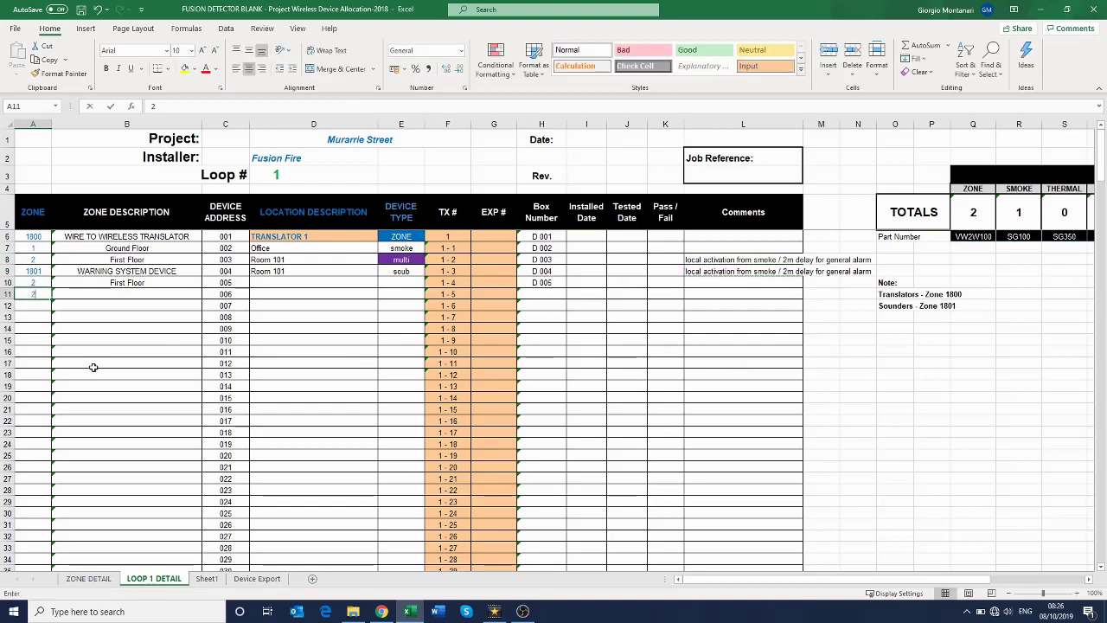
key(Return)
Step: Give device address 005 the location description Room 102 and device address 006 the location description Room 103
key(Right)
key(Right)
key(Right)
key(Up)
key(Up)
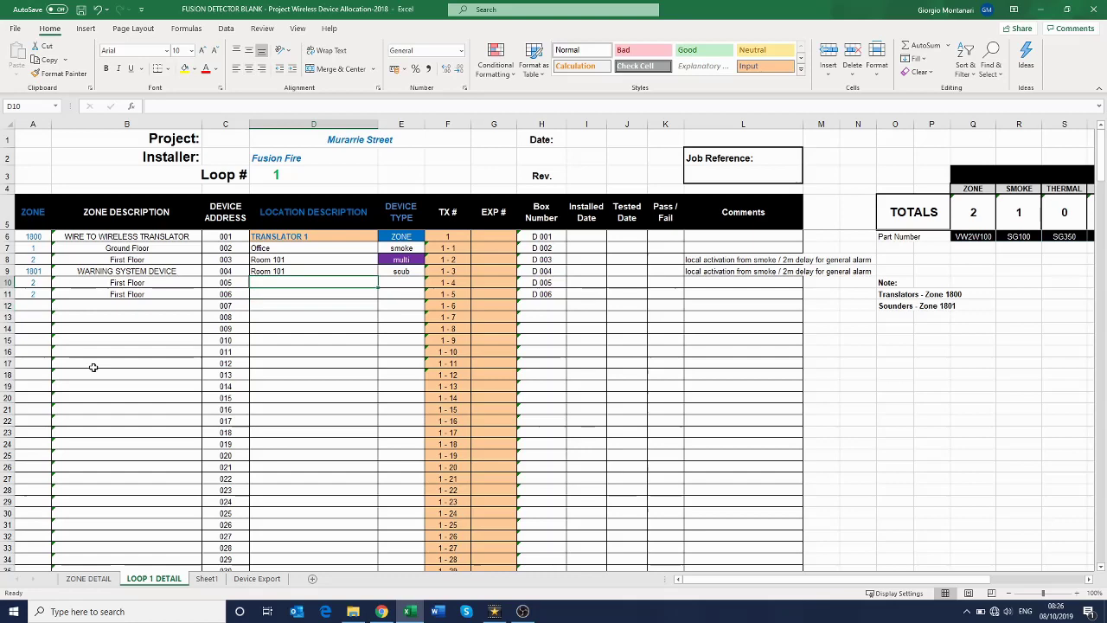
text(Room )
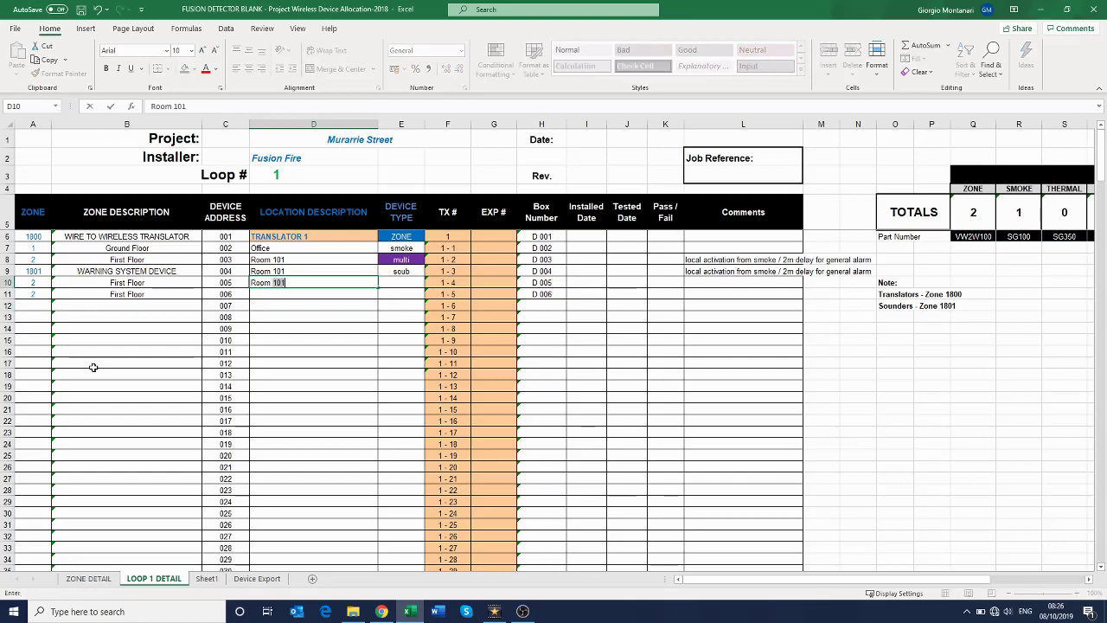
text(102)
key(Return)
text(Room )
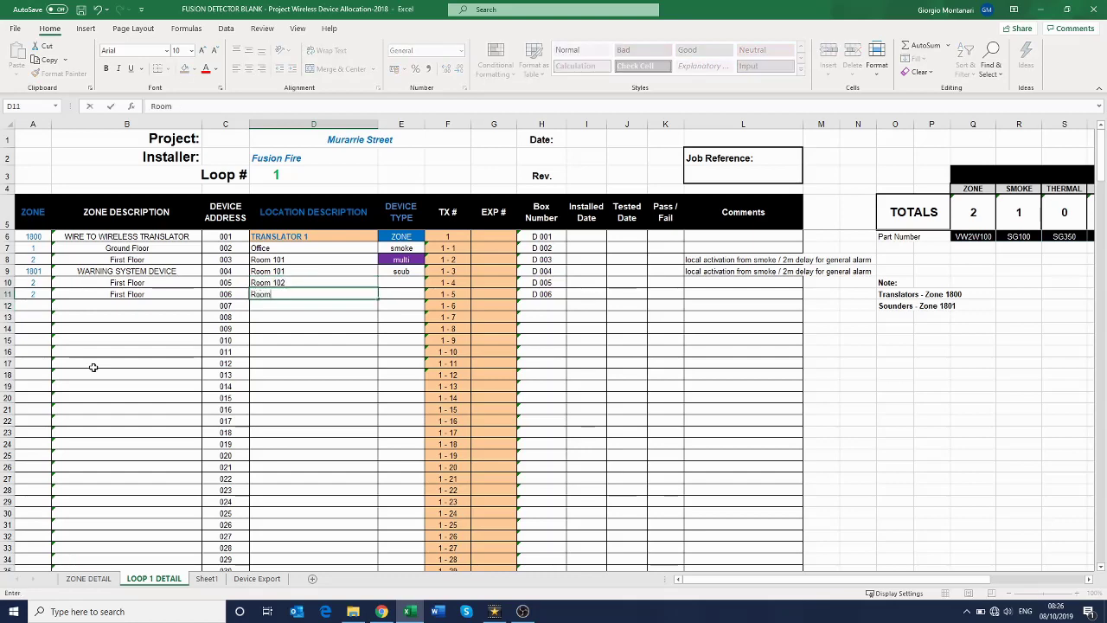
text(1023)
key(Tab)
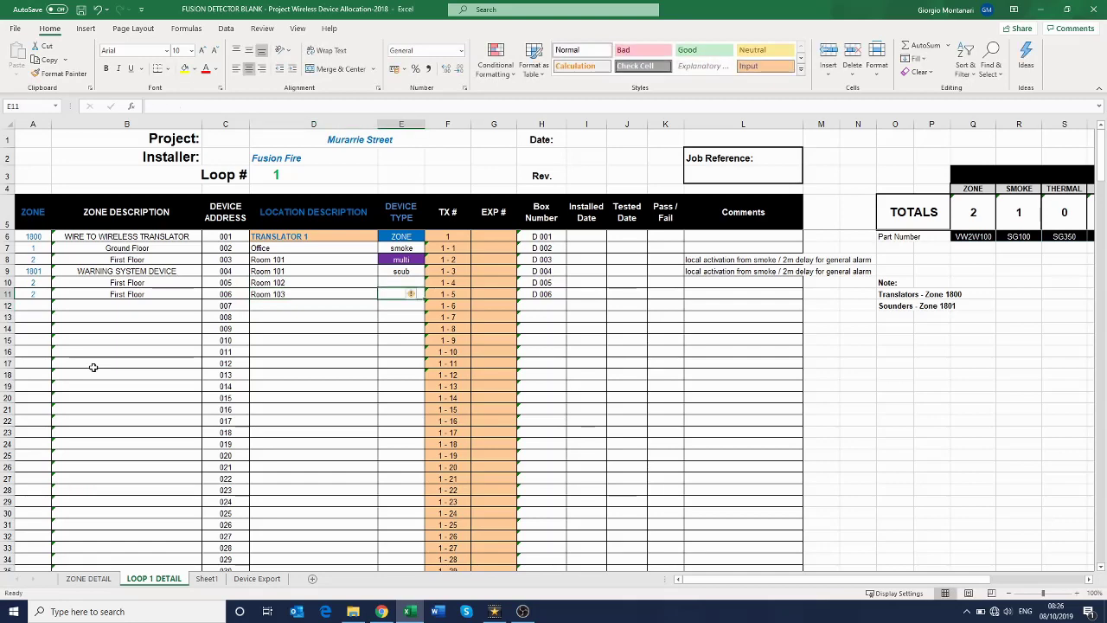
Step: Set the device type of device addresses 005 and 006 to smoke
key(Up)
text(smoke)
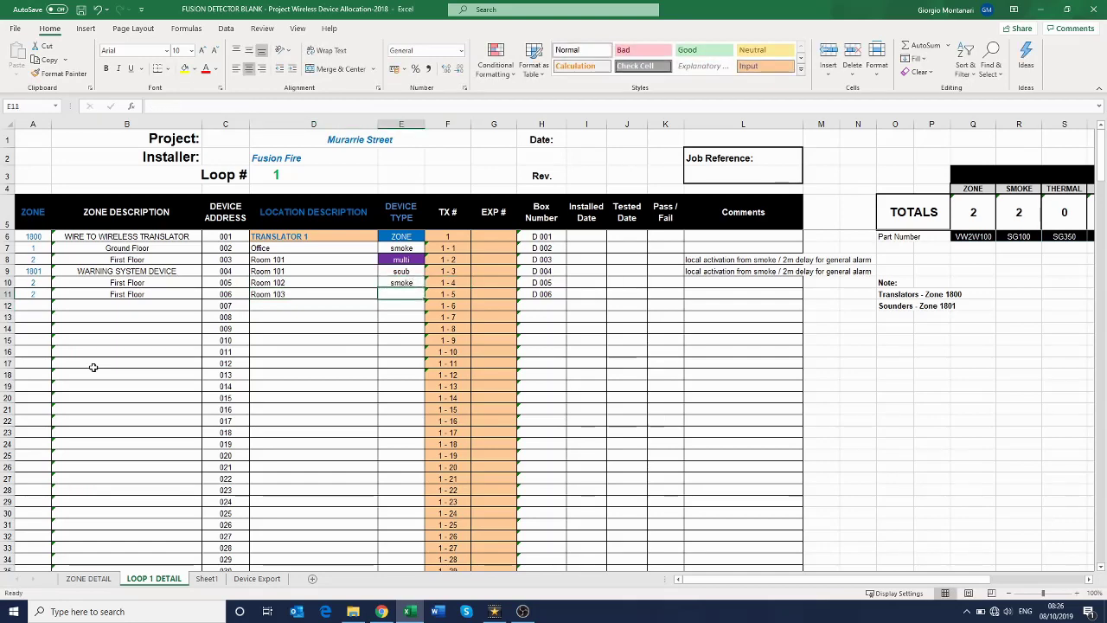
text(smoke)
key(Return)
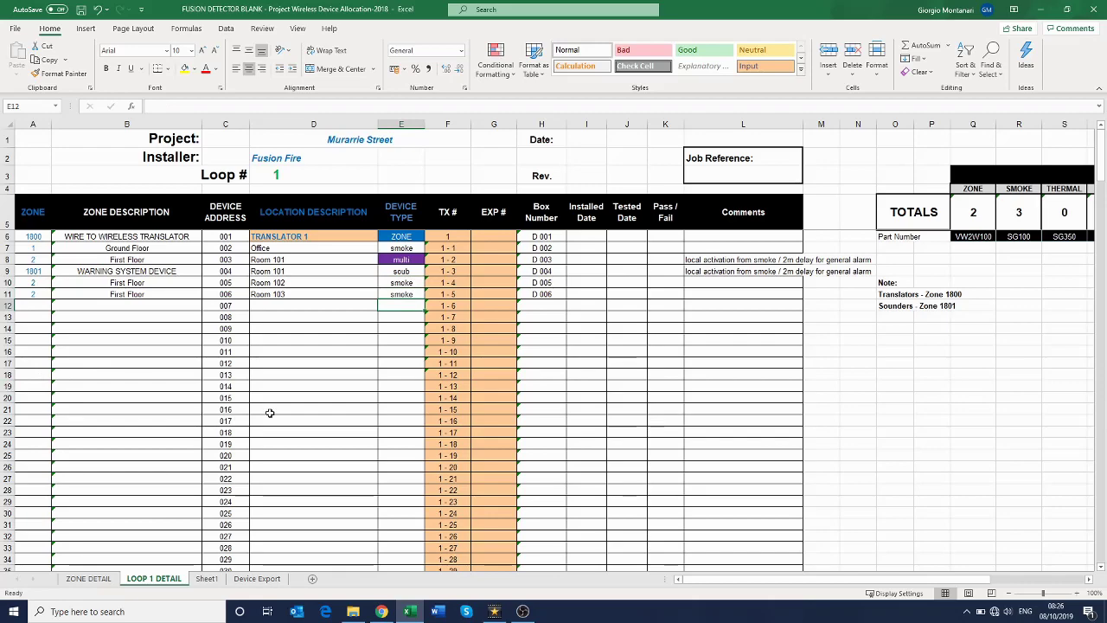
scroll(270, 413, down, 11)
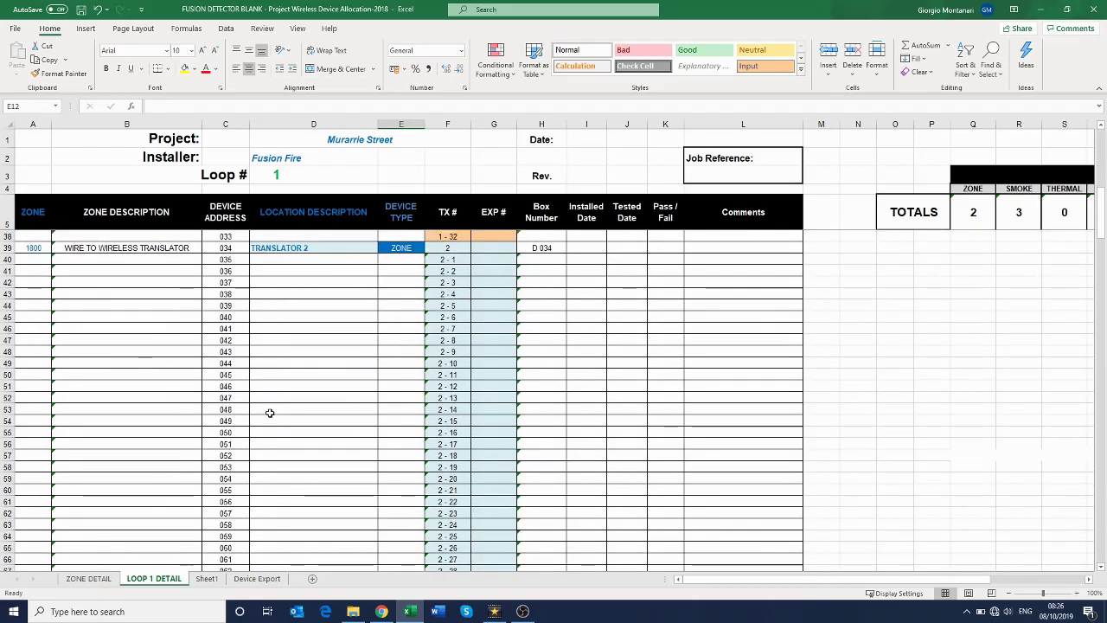
scroll(350, 290, down, 3)
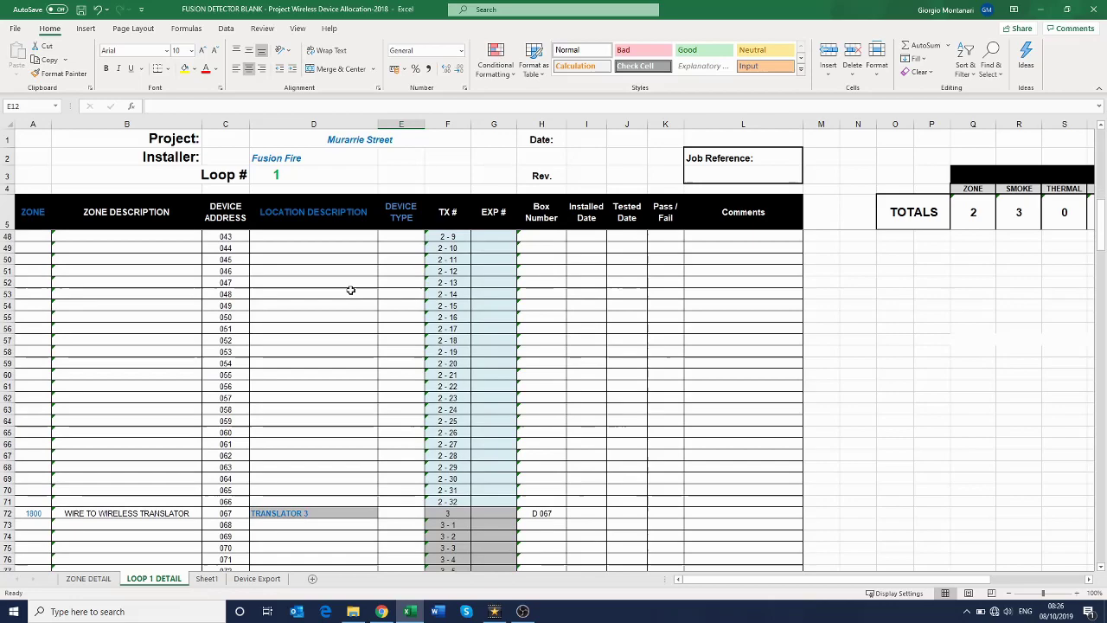
scroll(351, 289, up, 14)
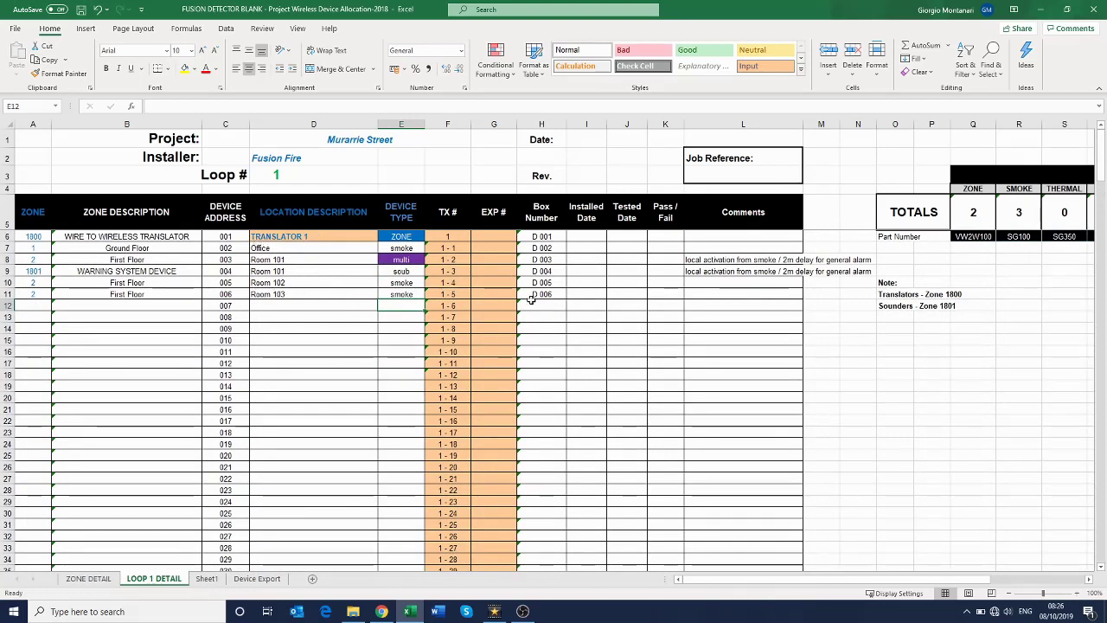
Step: Enter the expander numbers as text: 1-1 for device address 005 and 1-2 for device address 006
click(489, 284)
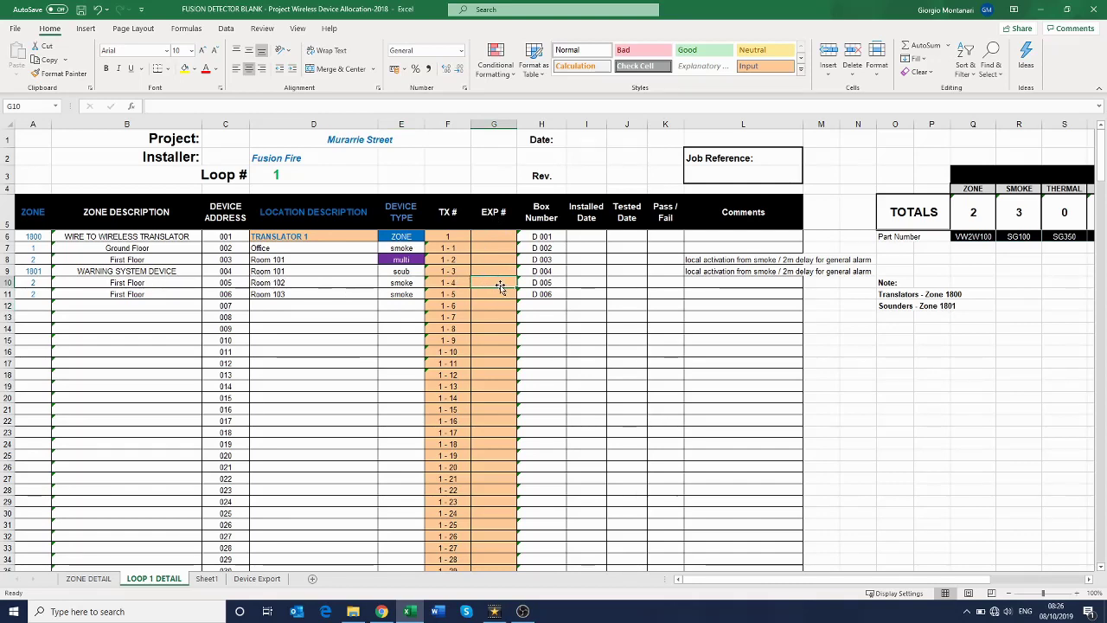
text(1)
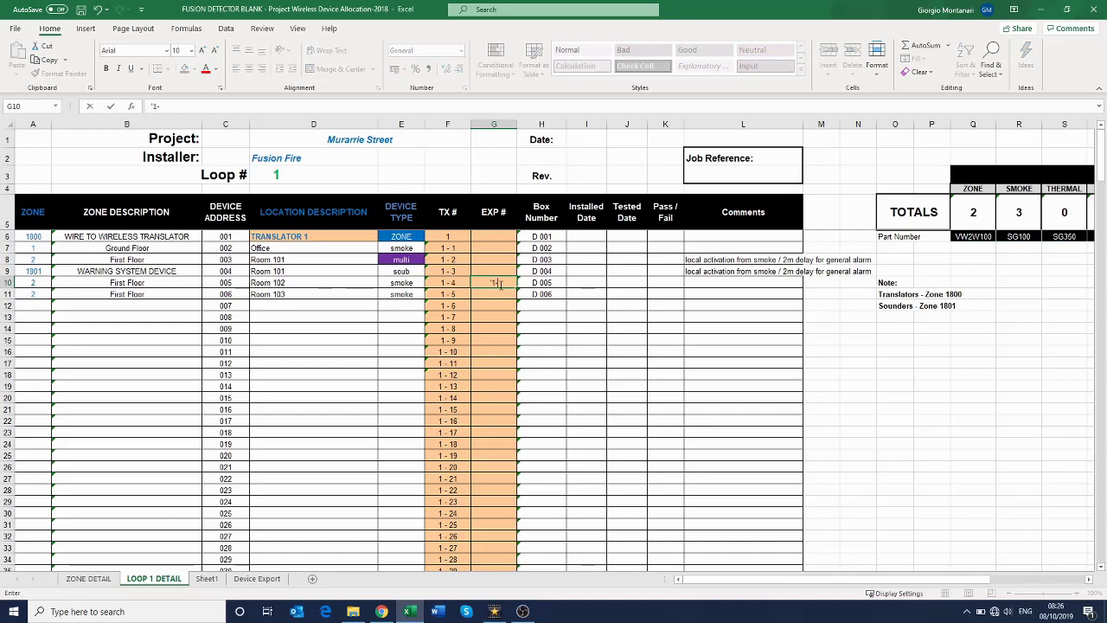
text(-)
key(Return)
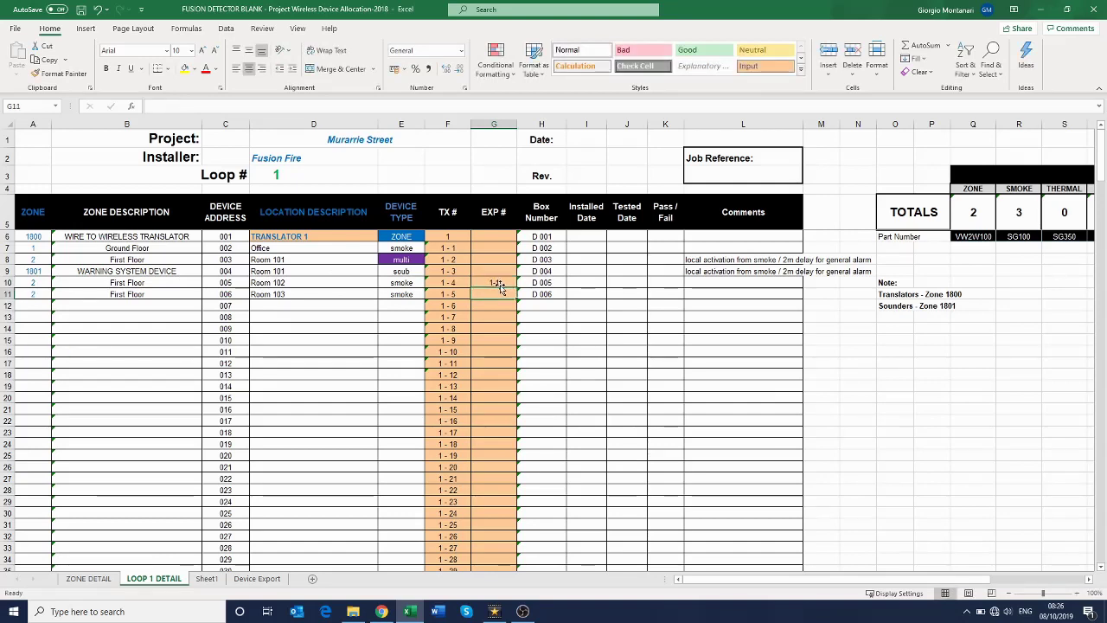
text('1-2)
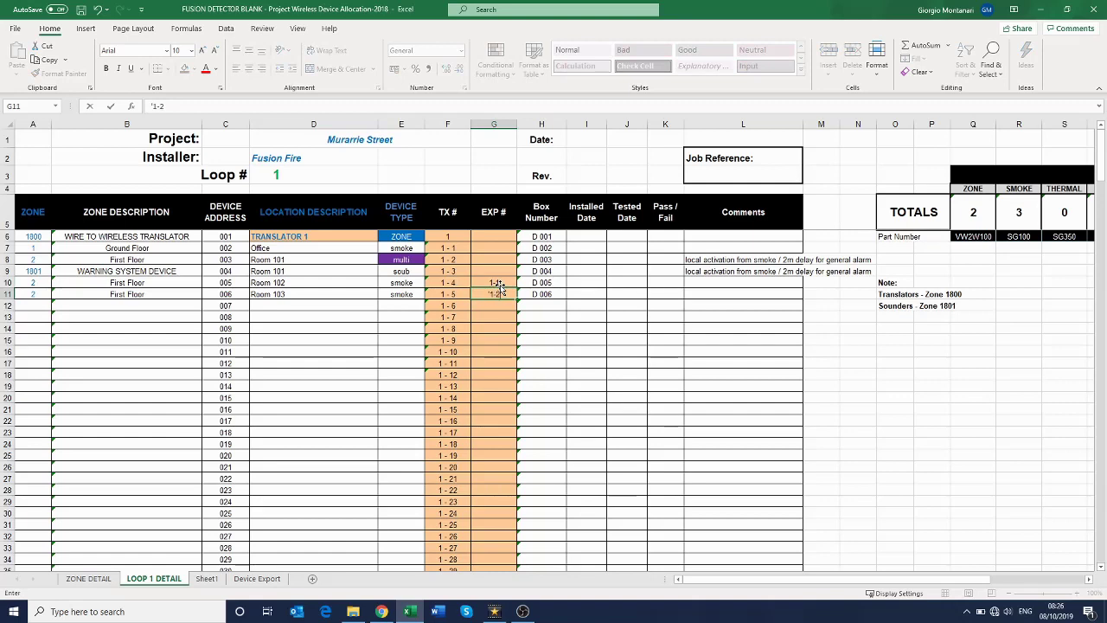
key(Return)
text(\)
key(BackSpace)
key(Return)
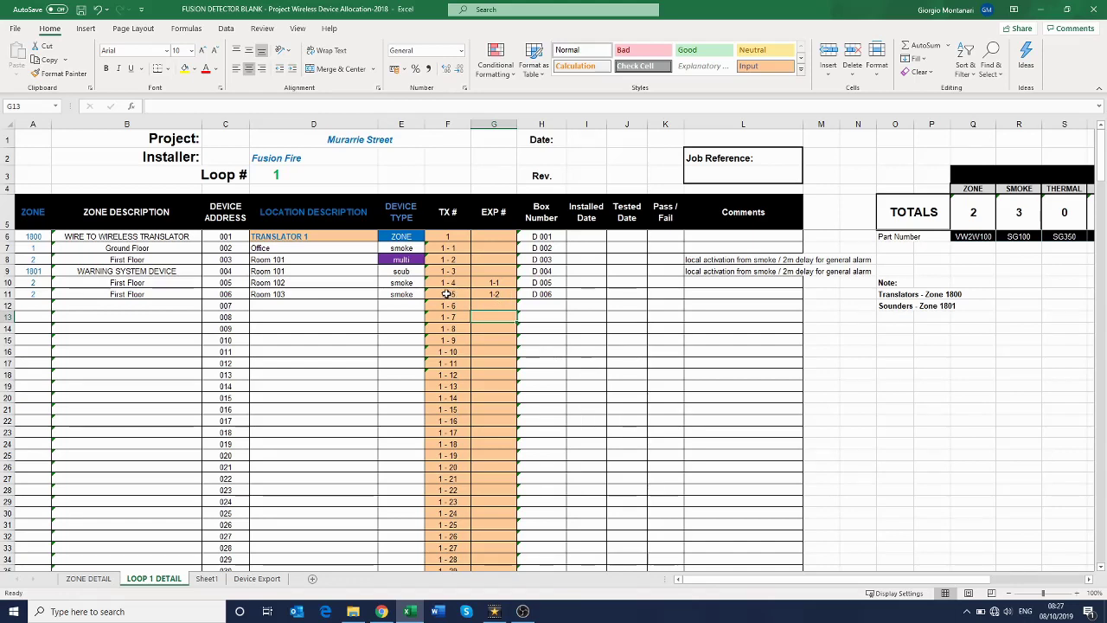
Step: Assign device address 007 to zone 3 with the location description Room 104
click(35, 302)
text(3)
key(Tab)
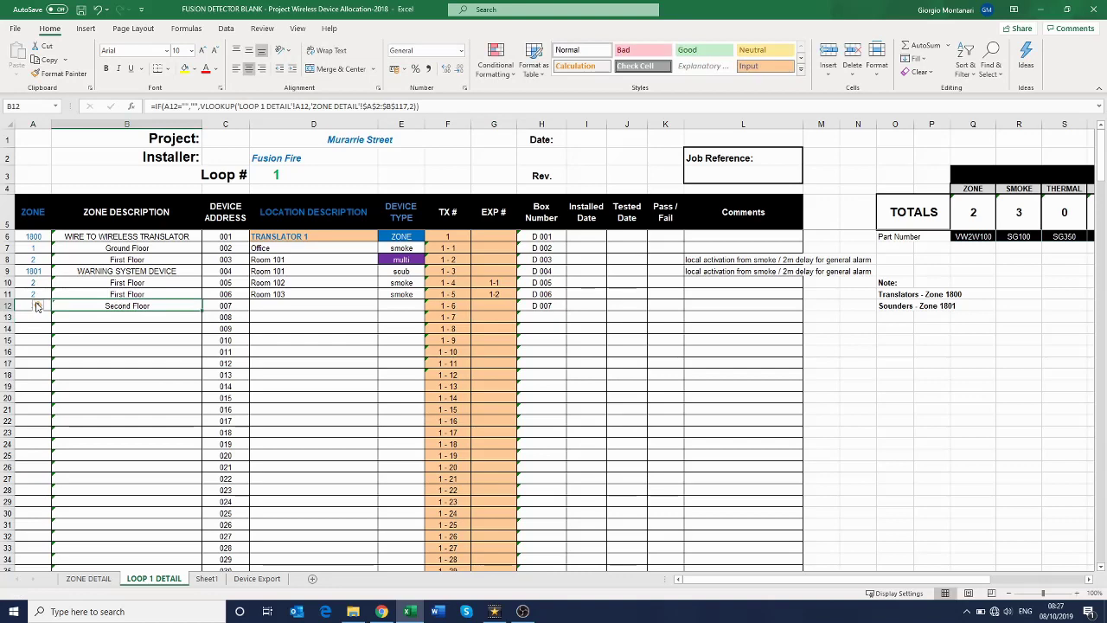
key(Tab)
key(Tab)
text(Room)
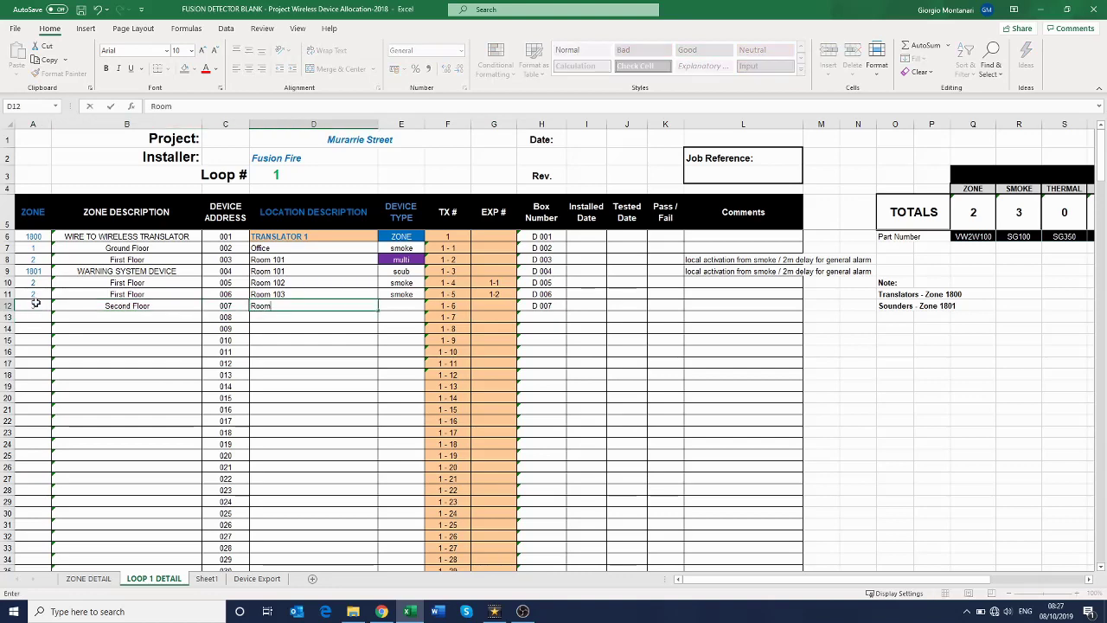
key(Tab)
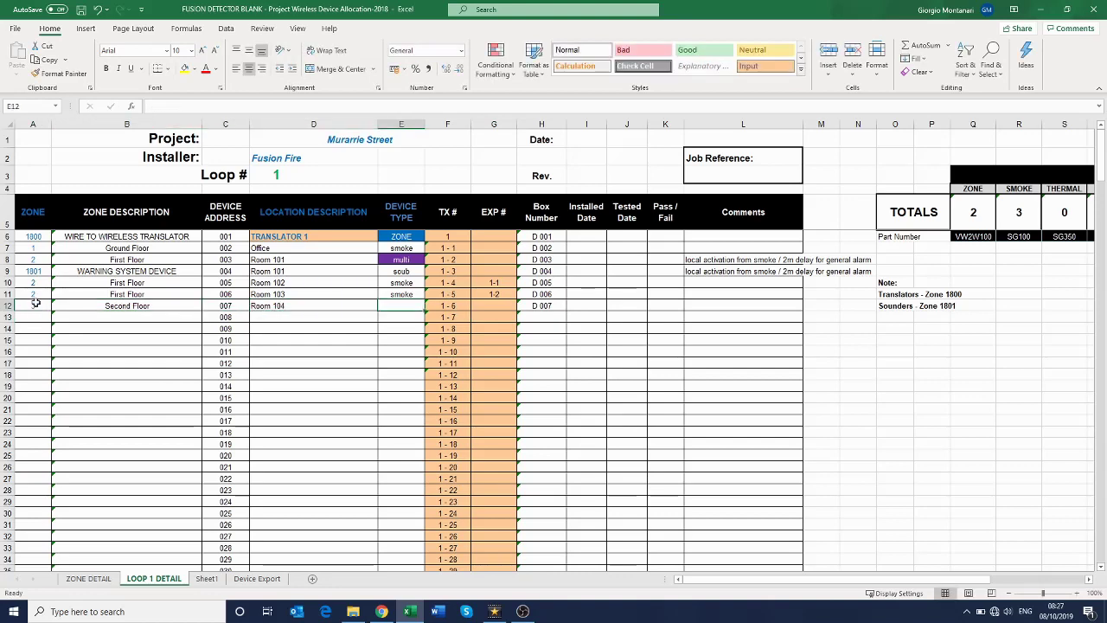
Step: Set device address 007's type to thermal and enter its expander number 2-1 as text
text(therma)
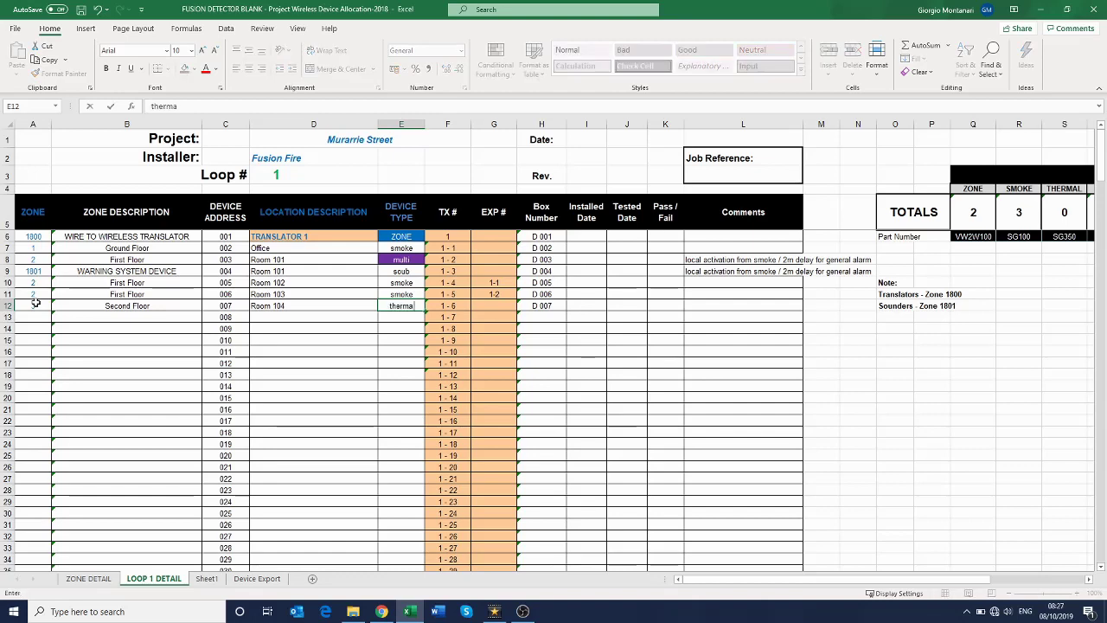
text(l)
key(Tab)
key(Tab)
text(2)
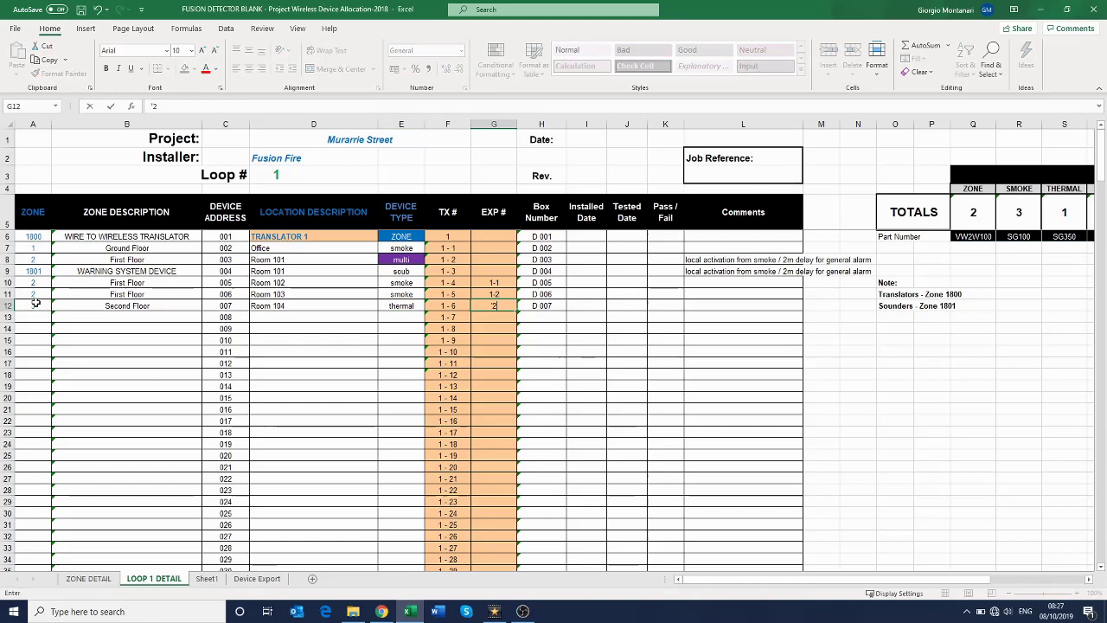
text(-1)
key(Return)
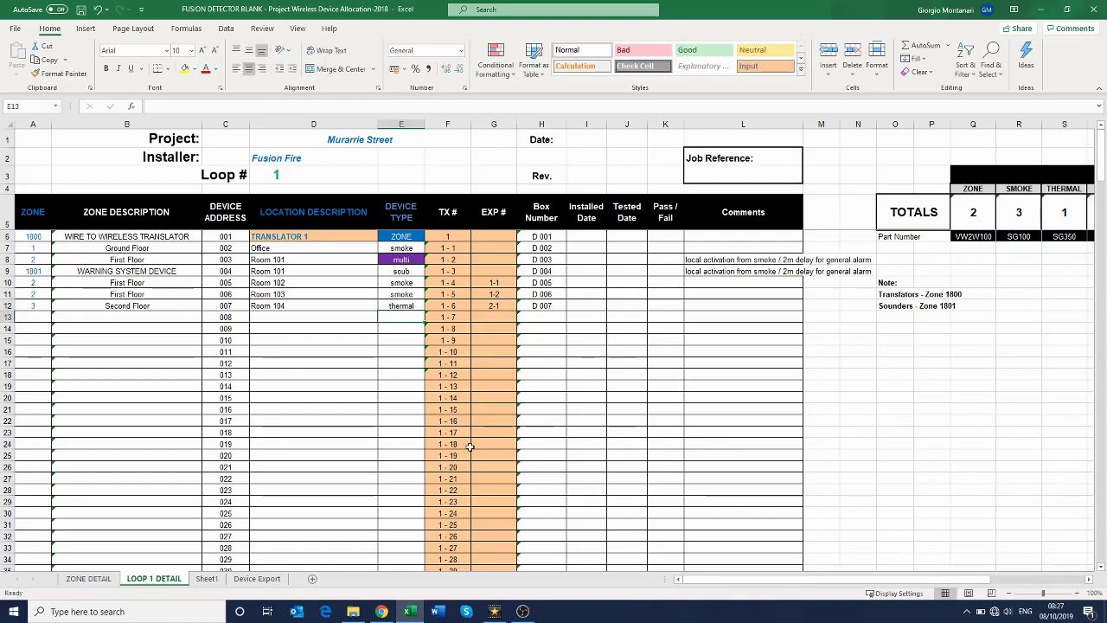